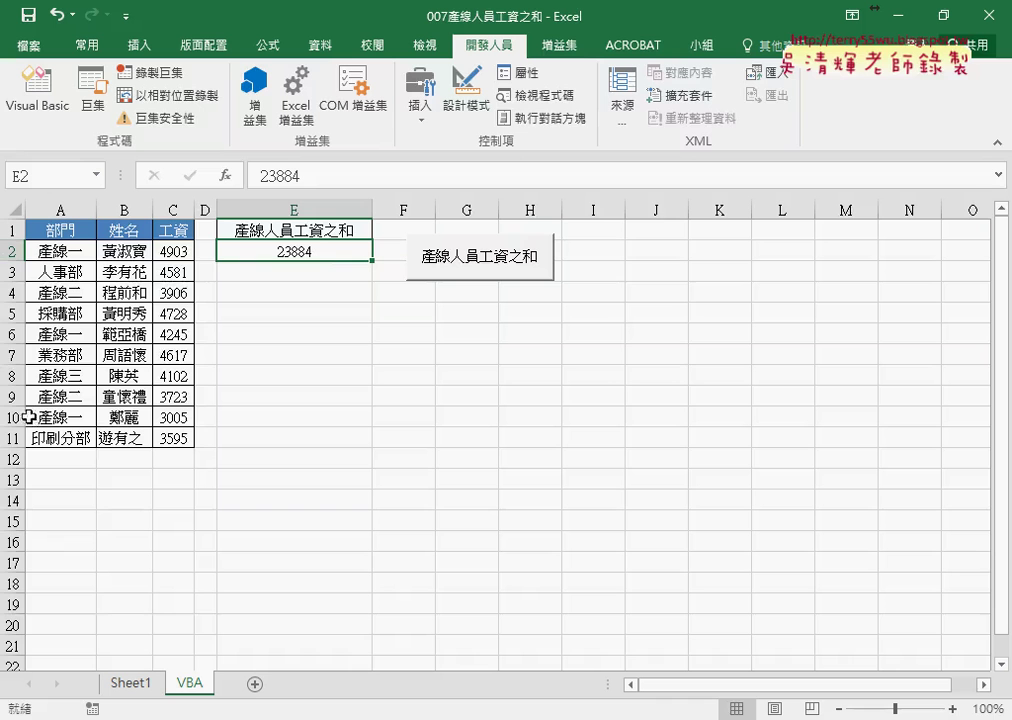
Step: Review the department and salary columns, then delete the old total from cell E2
left_click(61, 207)
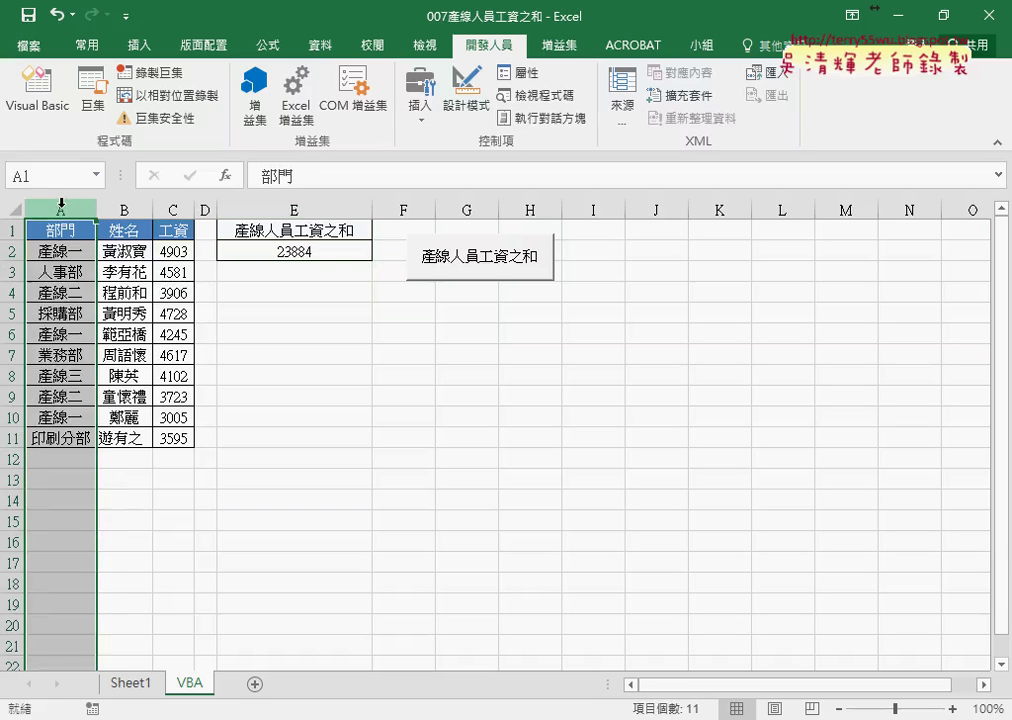
left_click(80, 258)
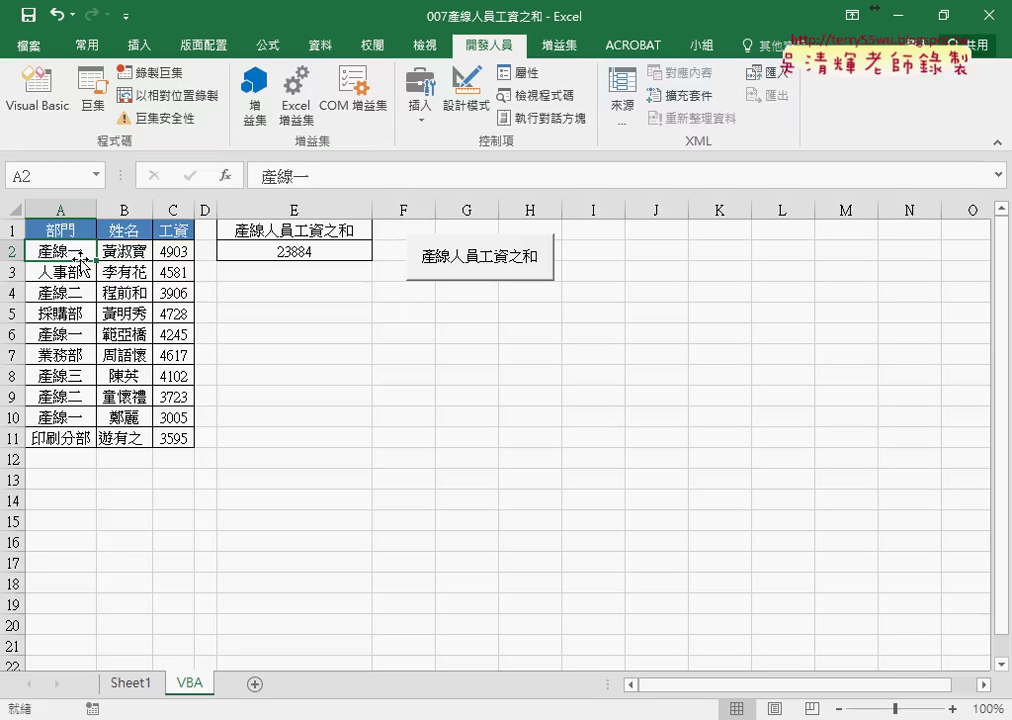
left_click(171, 252)
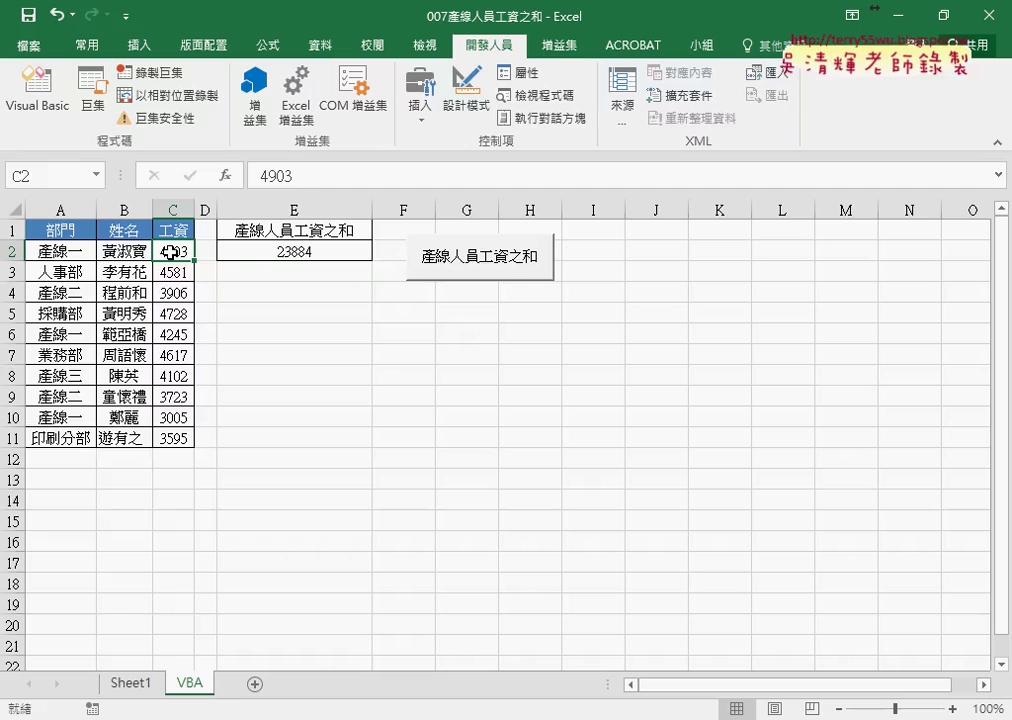
left_click(300, 251)
key("Delete")
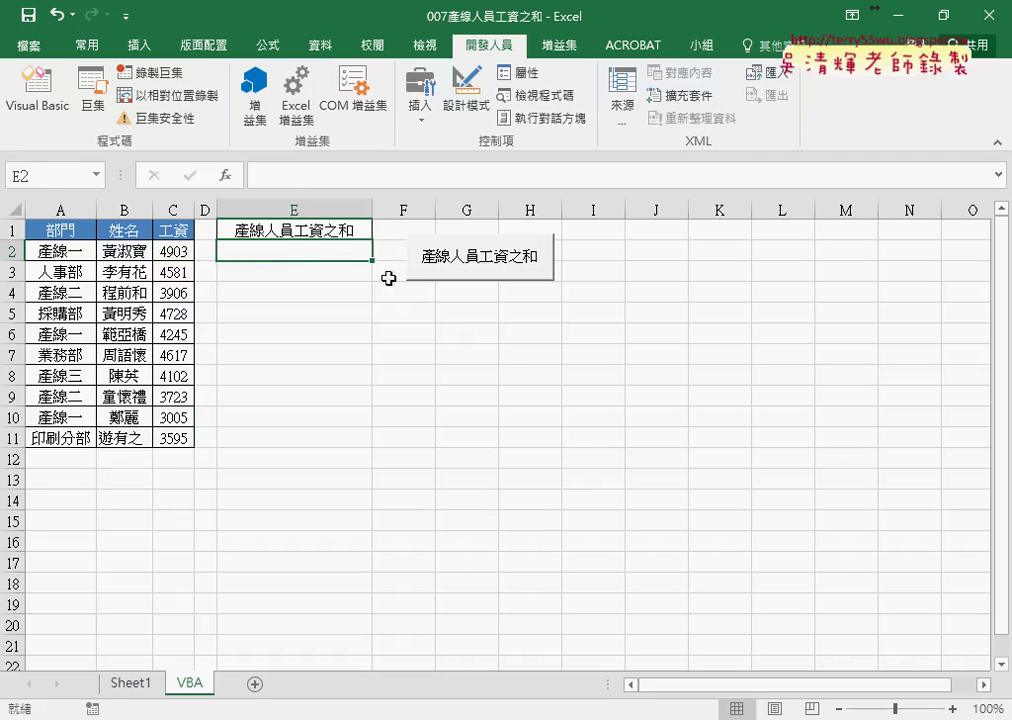
Step: Open the button's assigned macro 產線人員工資之和 in the VBA editor
right_click(513, 274)
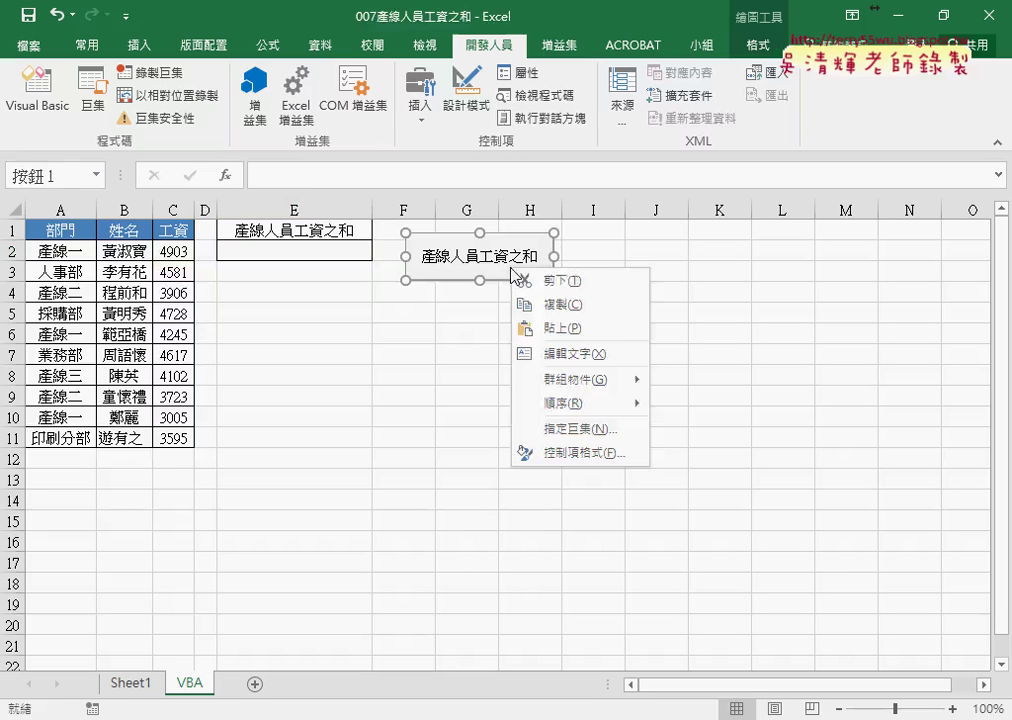
left_click(586, 429)
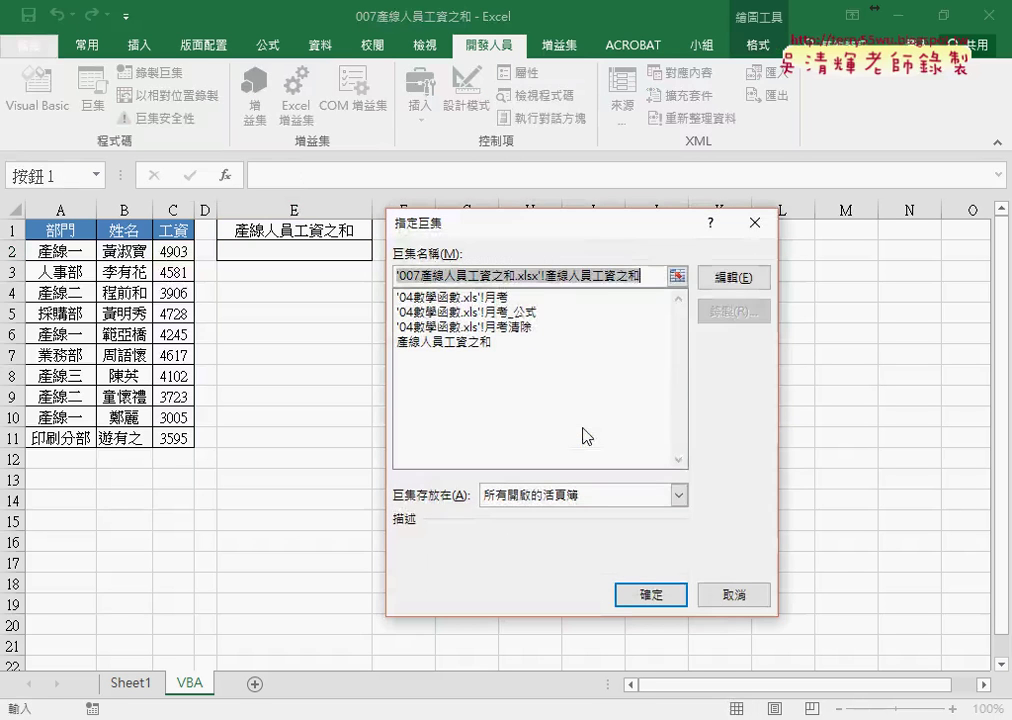
left_click(731, 277)
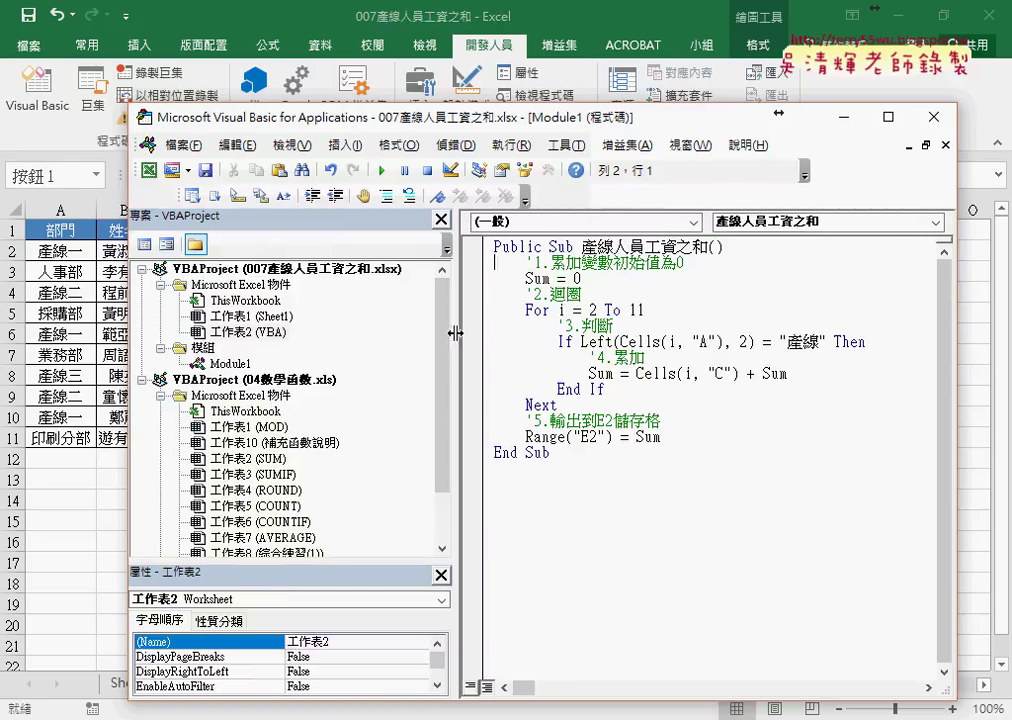
Step: Resize the Project pane and move the VBA editor beside the worksheet data
left_click_drag(295, 332, 298, 332)
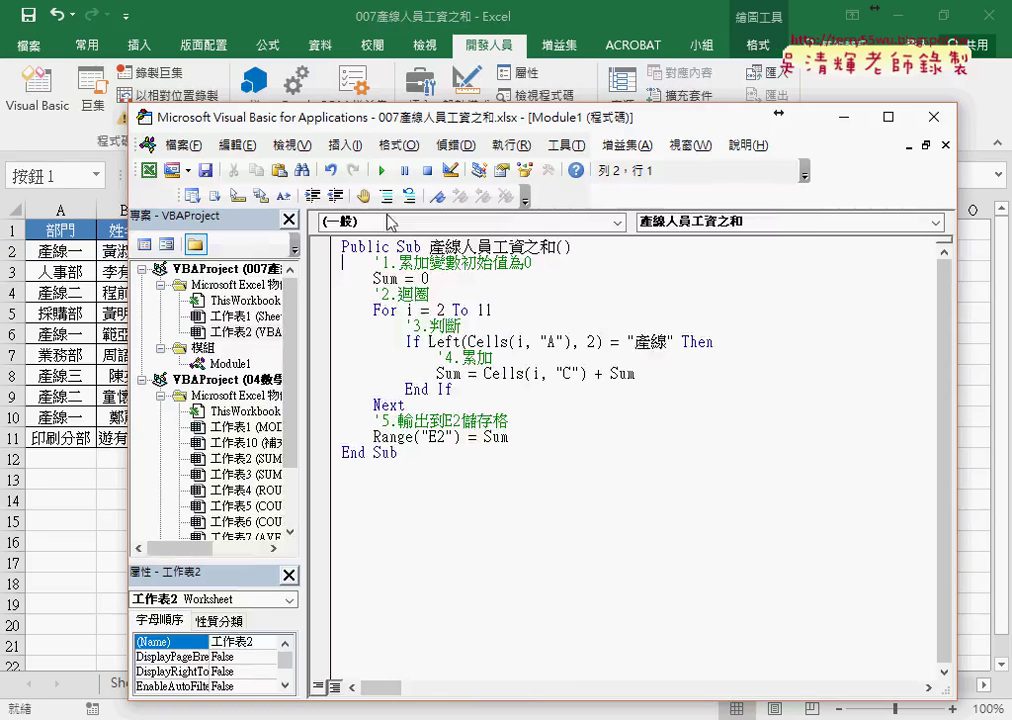
left_click_drag(420, 125, 651, 88)
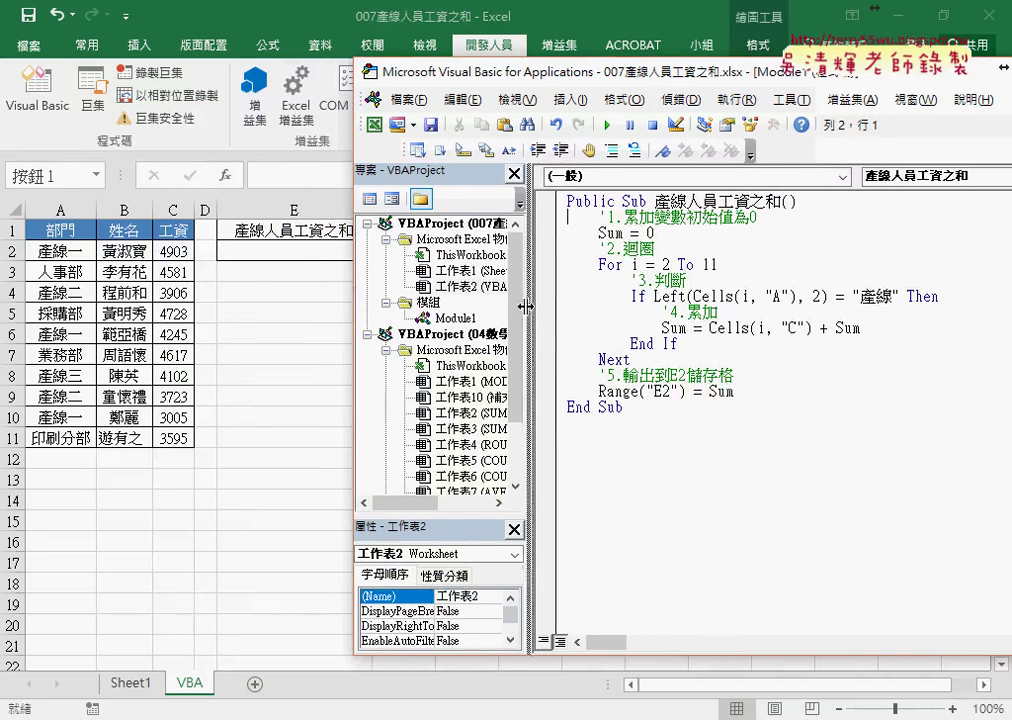
left_click_drag(525, 307, 587, 300)
left_click(495, 228)
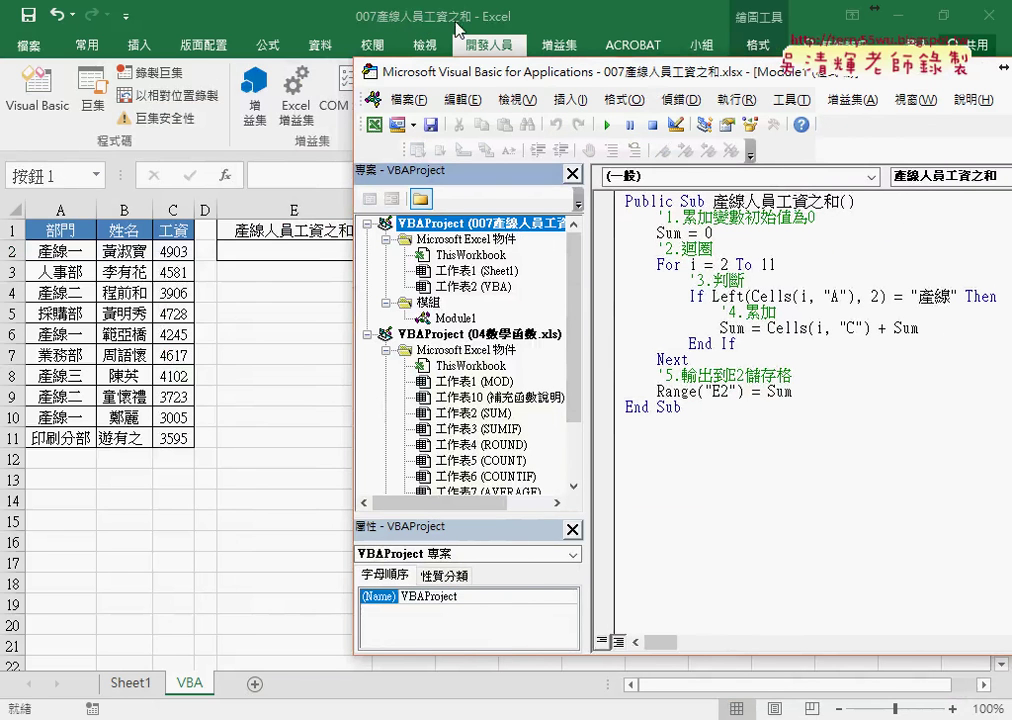
mouse_move(578, 305)
left_mouse_down()
mouse_move(579, 418)
mouse_move(578, 326)
left_mouse_up()
Step: Select Module1 and highlight the macro name 產線人員工資之和 in the code
right_click(458, 273)
mouse_move(535, 361)
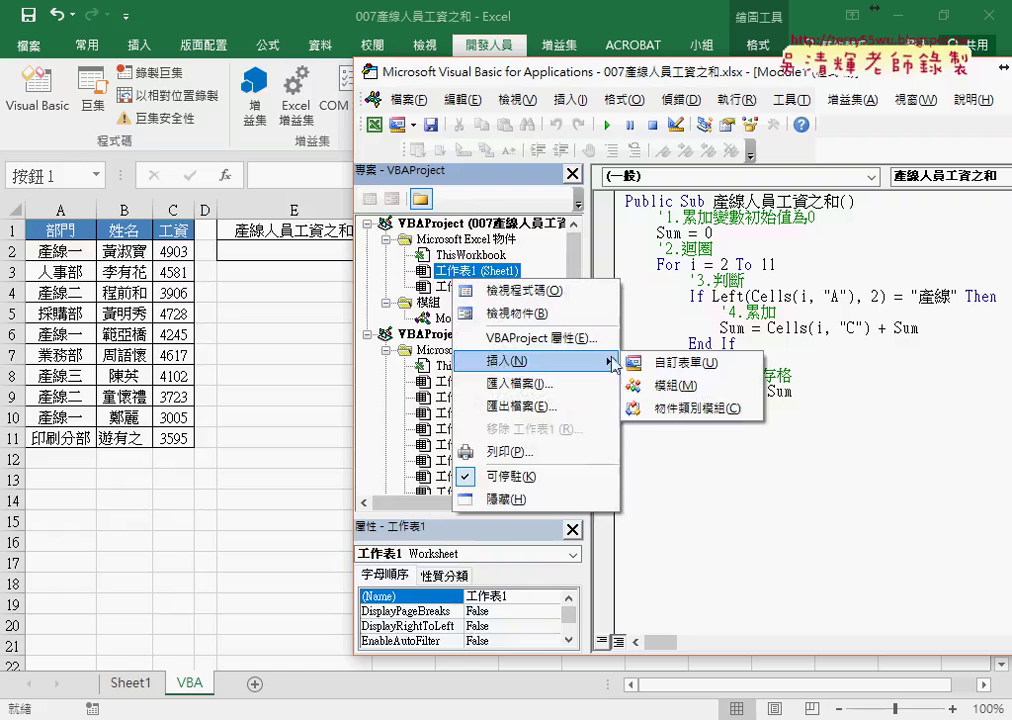
left_click(440, 318)
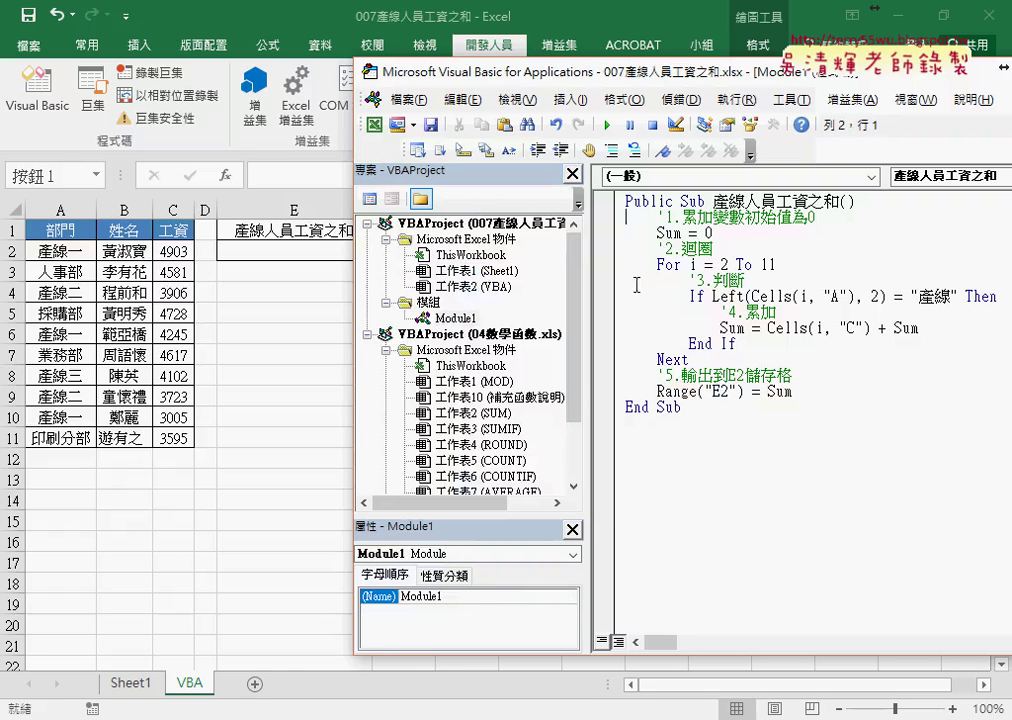
left_click_drag(713, 201, 838, 201)
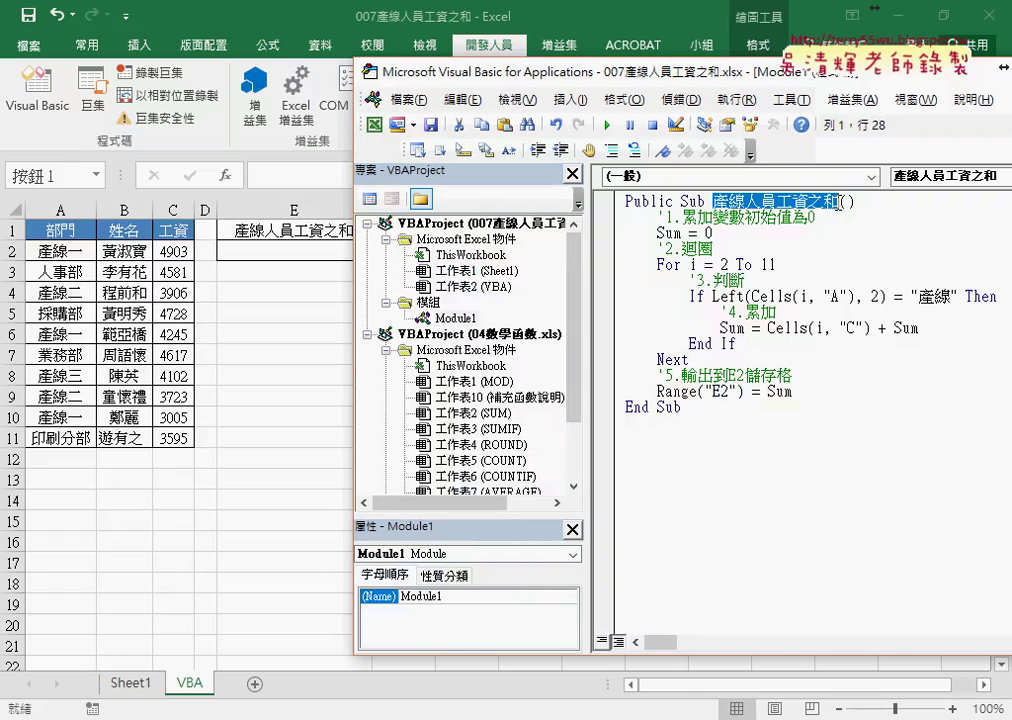
left_click_drag(524, 318, 515, 316)
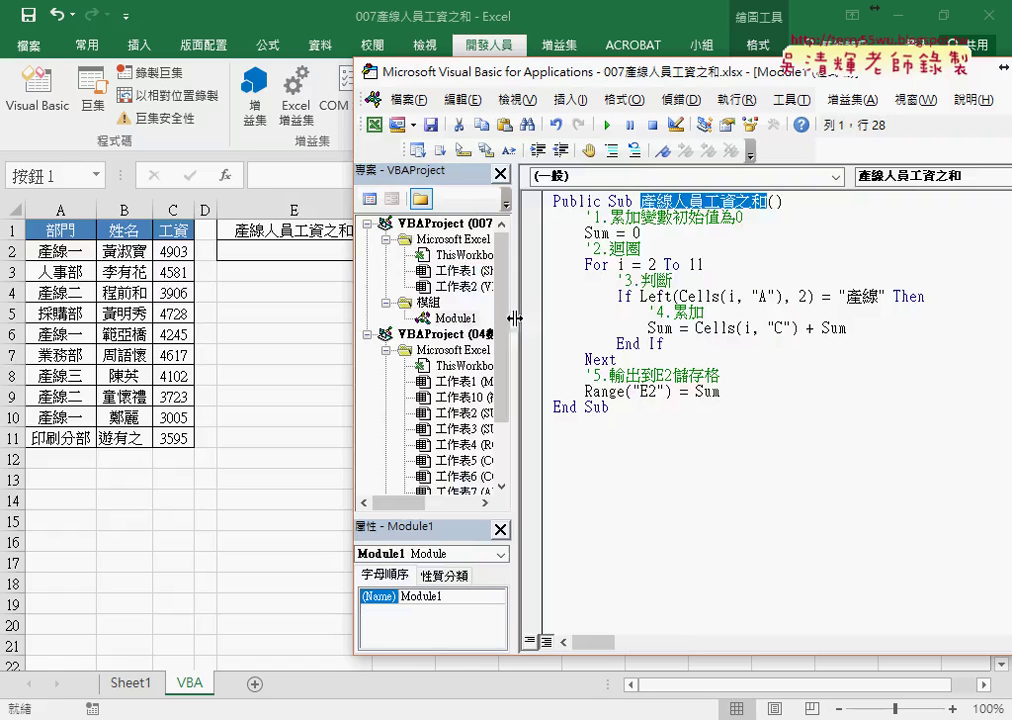
left_click_drag(641, 232, 585, 232)
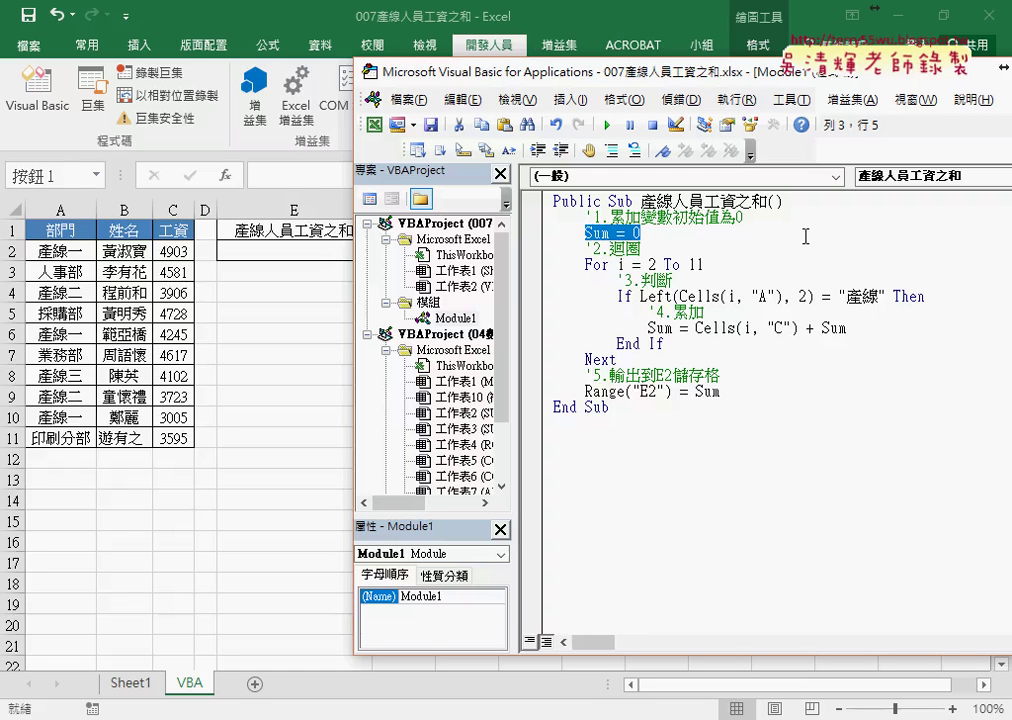
left_click_drag(650, 232, 586, 236)
key("Delete")
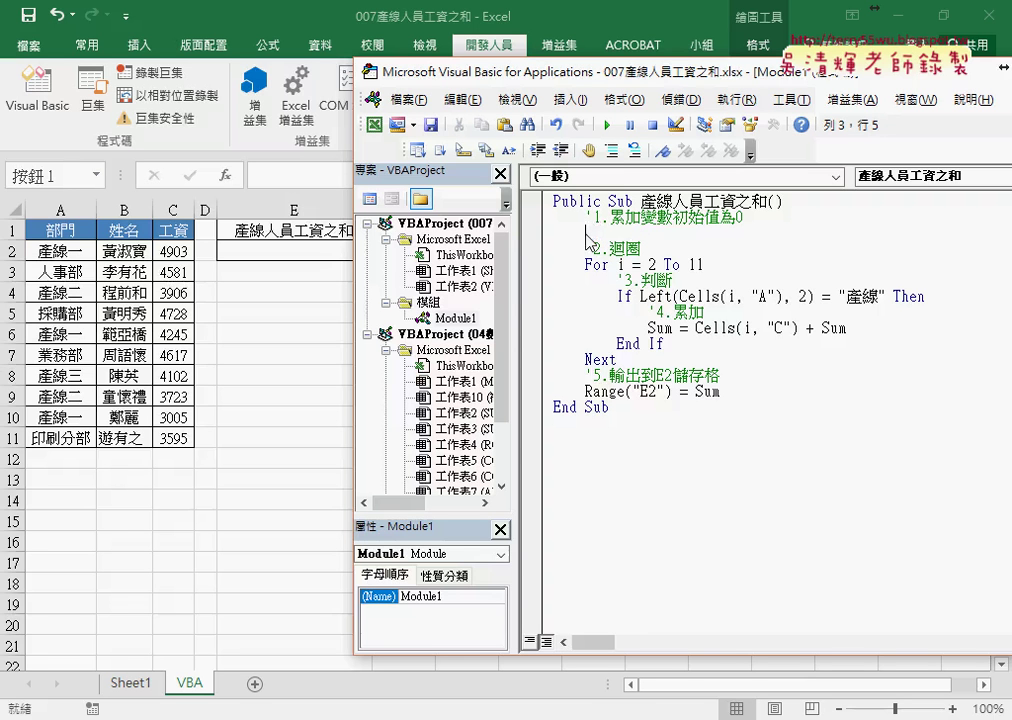
key("ctrl+z")
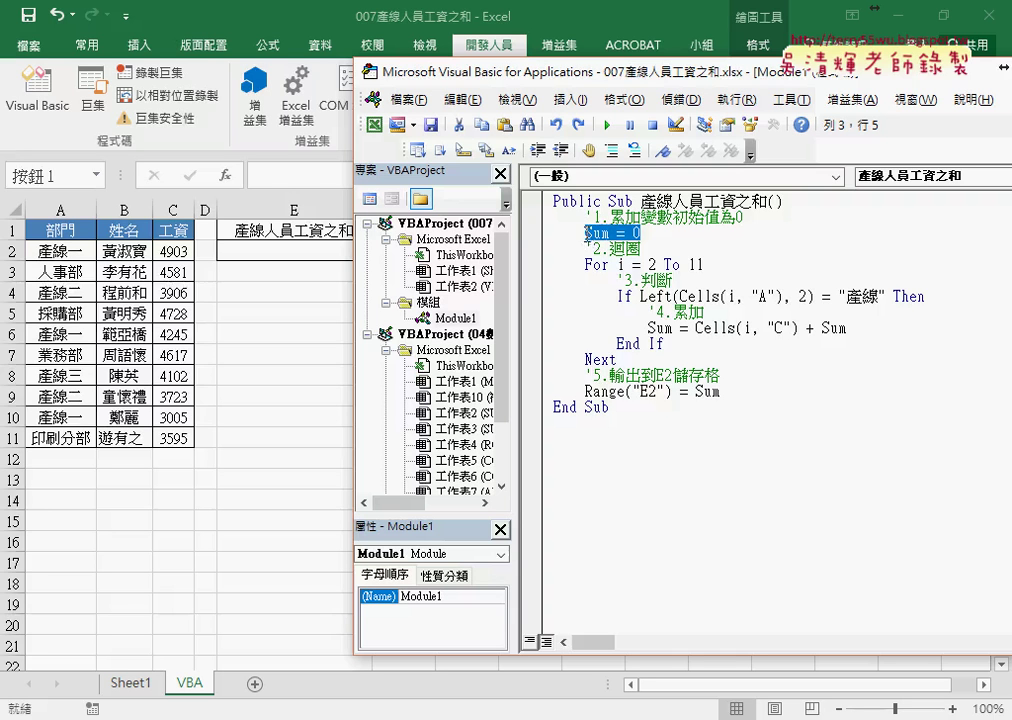
double_click(621, 264)
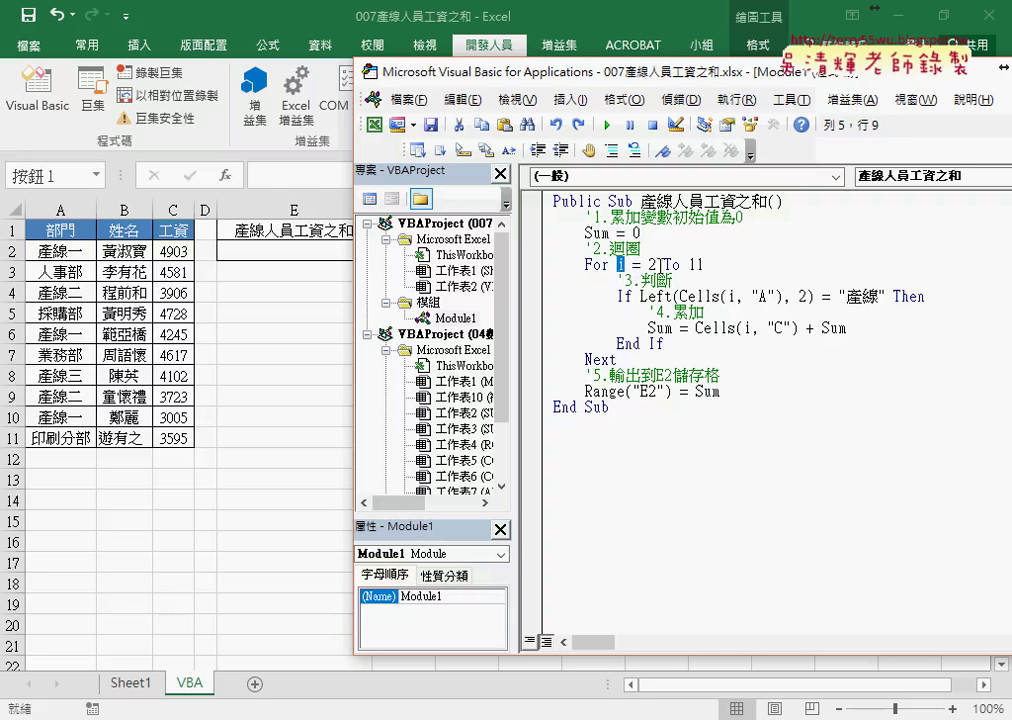
double_click(690, 264)
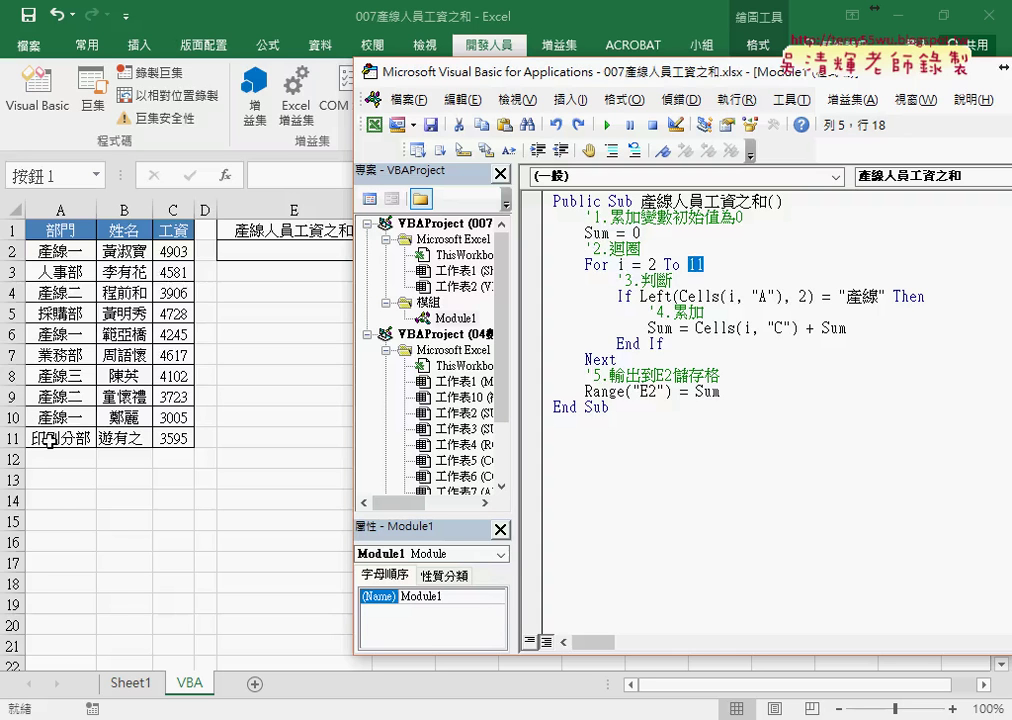
left_click_drag(679, 296, 783, 296)
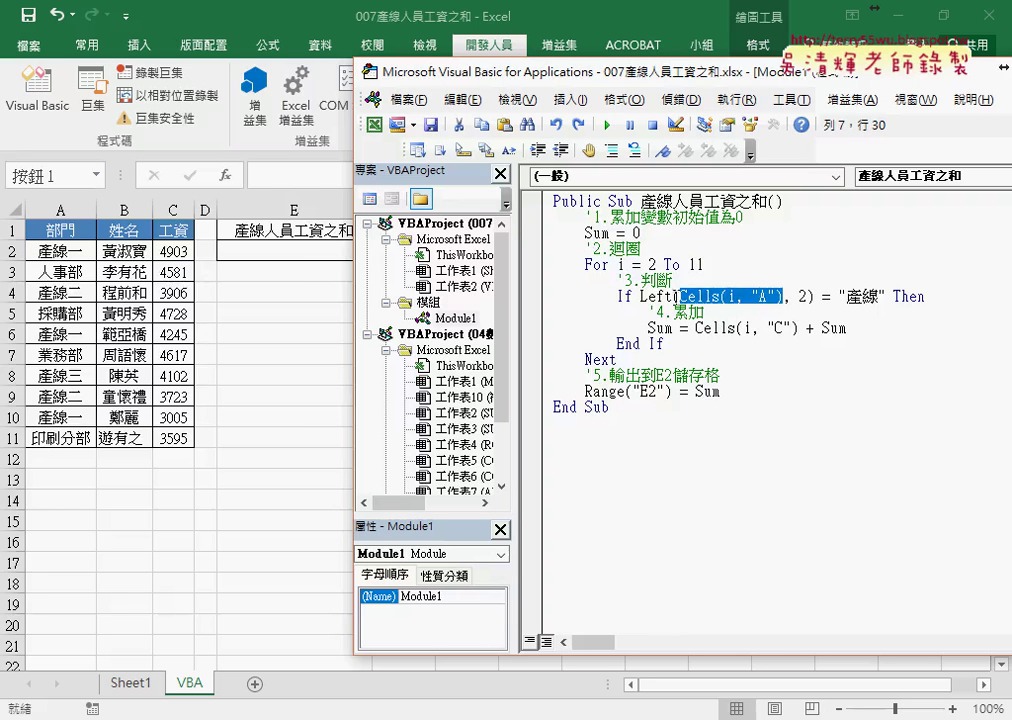
left_click(632, 297)
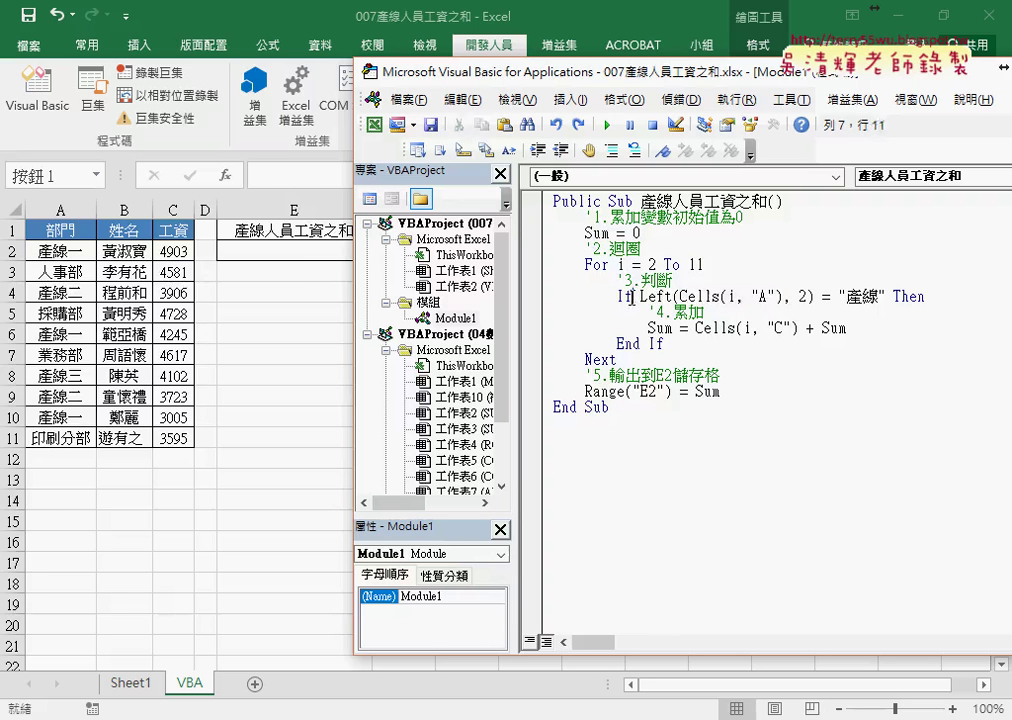
mouse_move(640, 297)
left_mouse_down()
mouse_move(783, 297)
mouse_move(648, 297)
left_mouse_up()
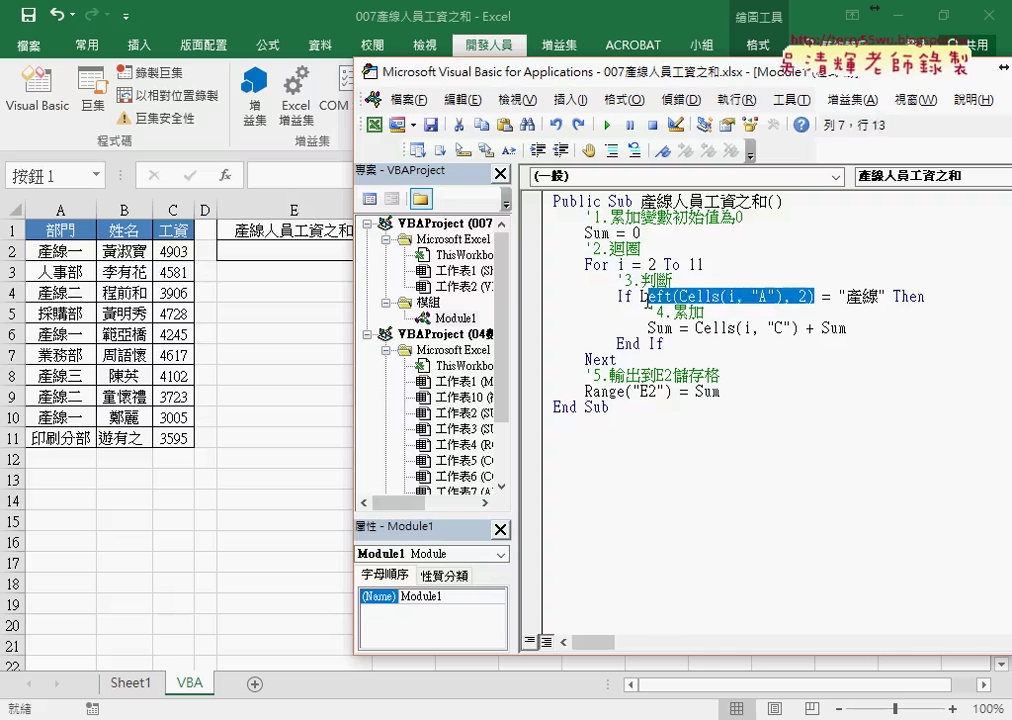
mouse_move(838, 297)
left_mouse_down()
mouse_move(880, 297)
mouse_move(646, 300)
left_mouse_up()
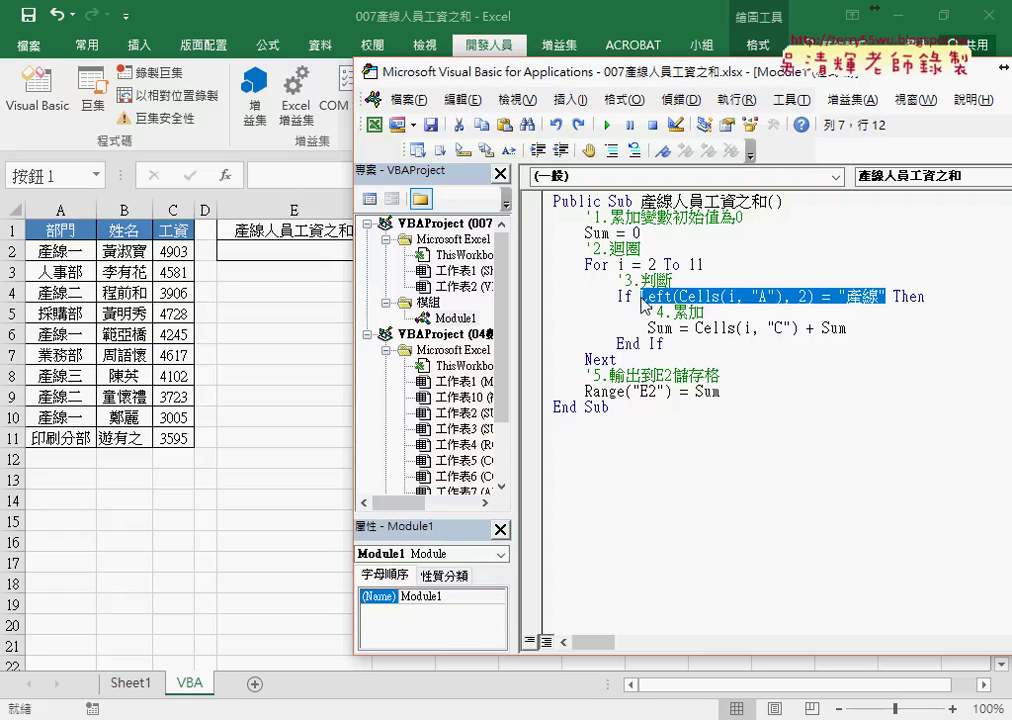
left_click(861, 329)
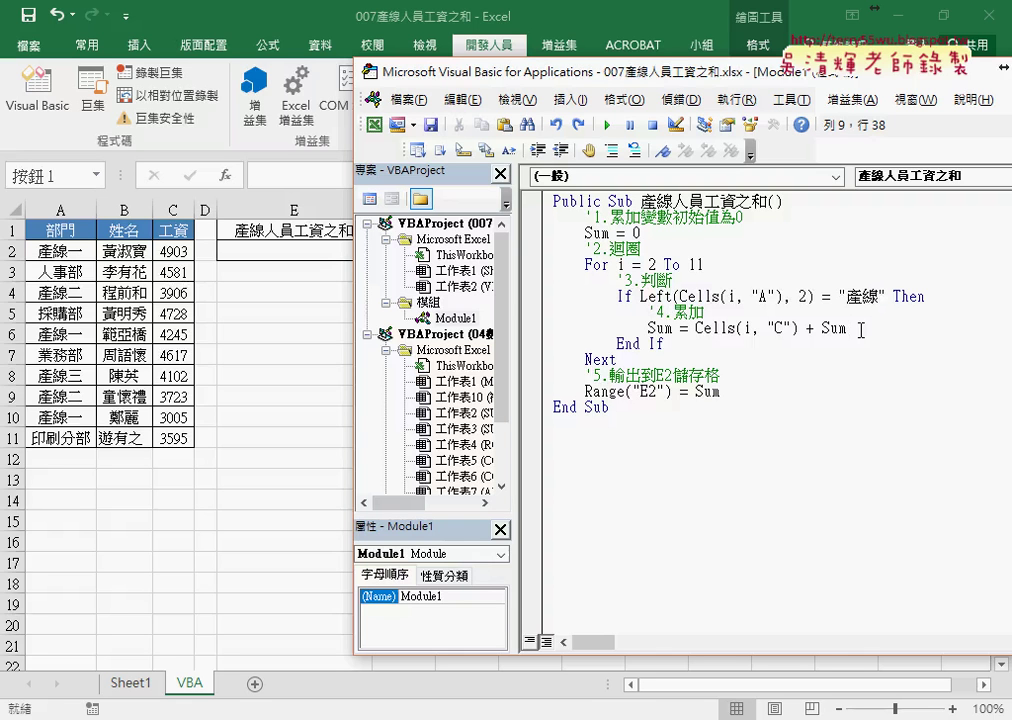
left_click_drag(696, 328, 847, 328)
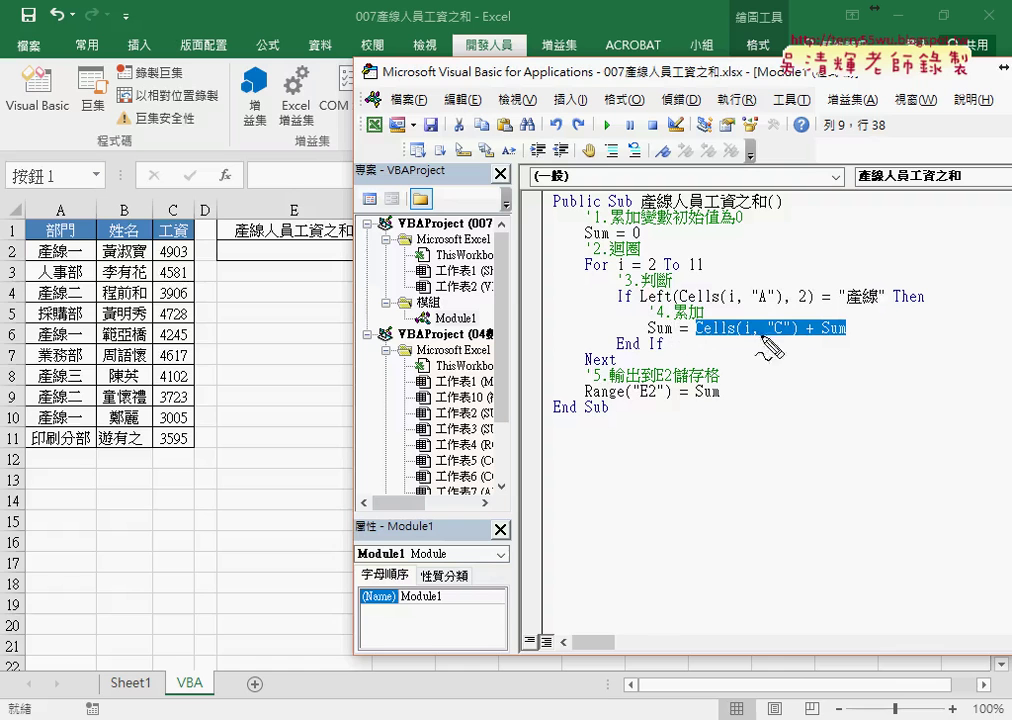
mouse_move(683, 340)
left_mouse_down()
mouse_move(830, 350)
mouse_move(167, 259)
left_mouse_up()
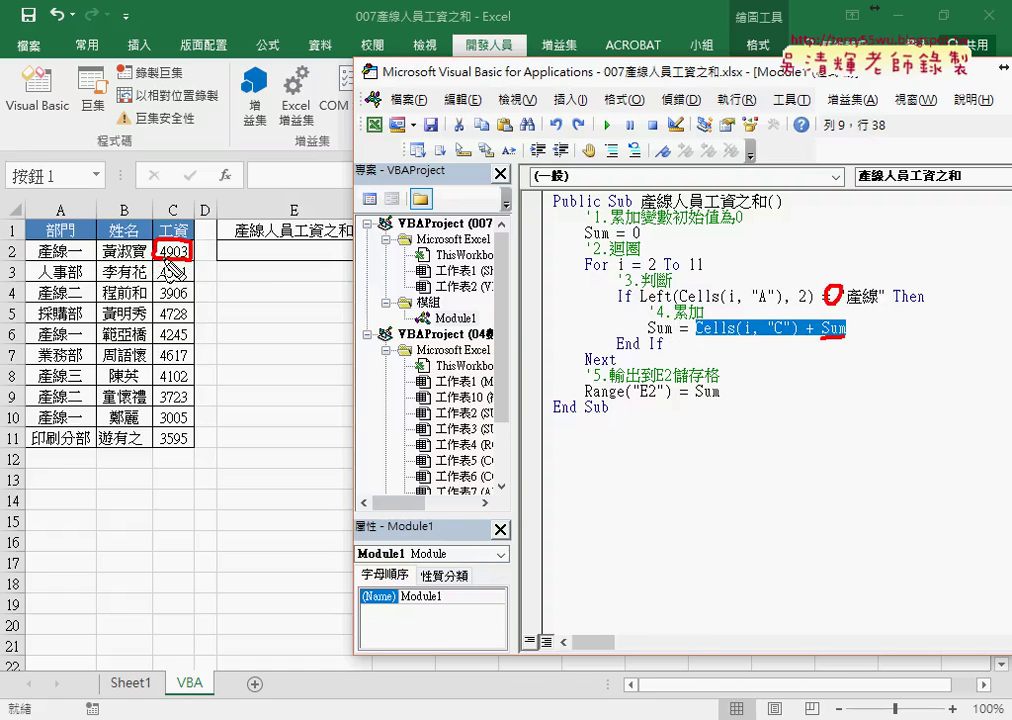
left_click_drag(710, 338, 785, 338)
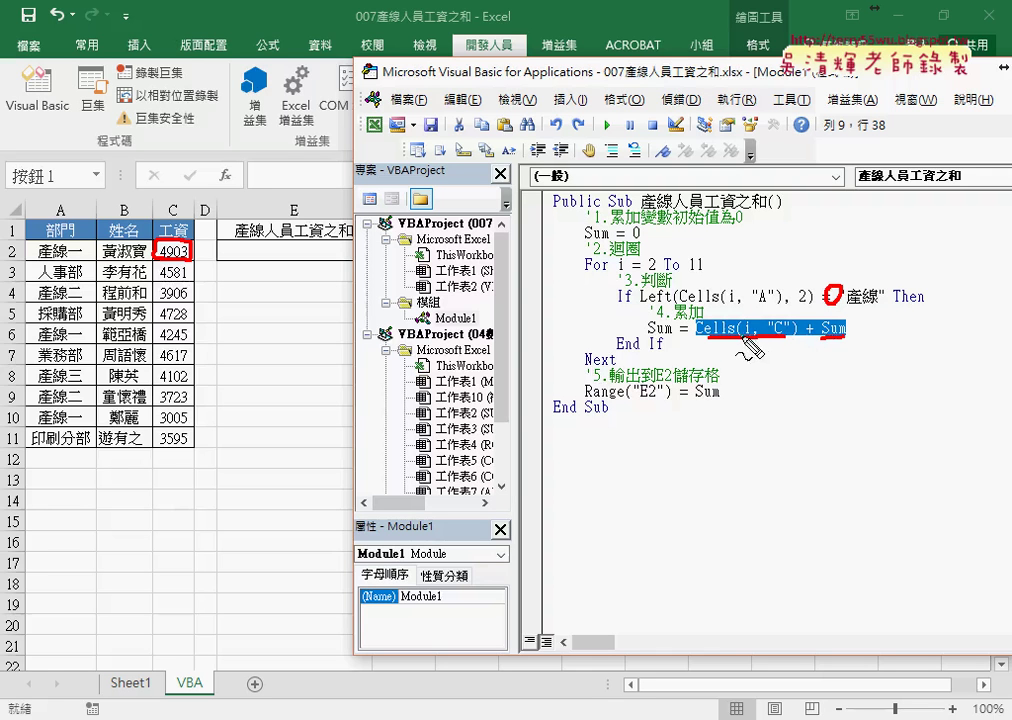
mouse_move(747, 343)
left_mouse_down()
mouse_move(720, 378)
mouse_move(672, 349)
left_mouse_up()
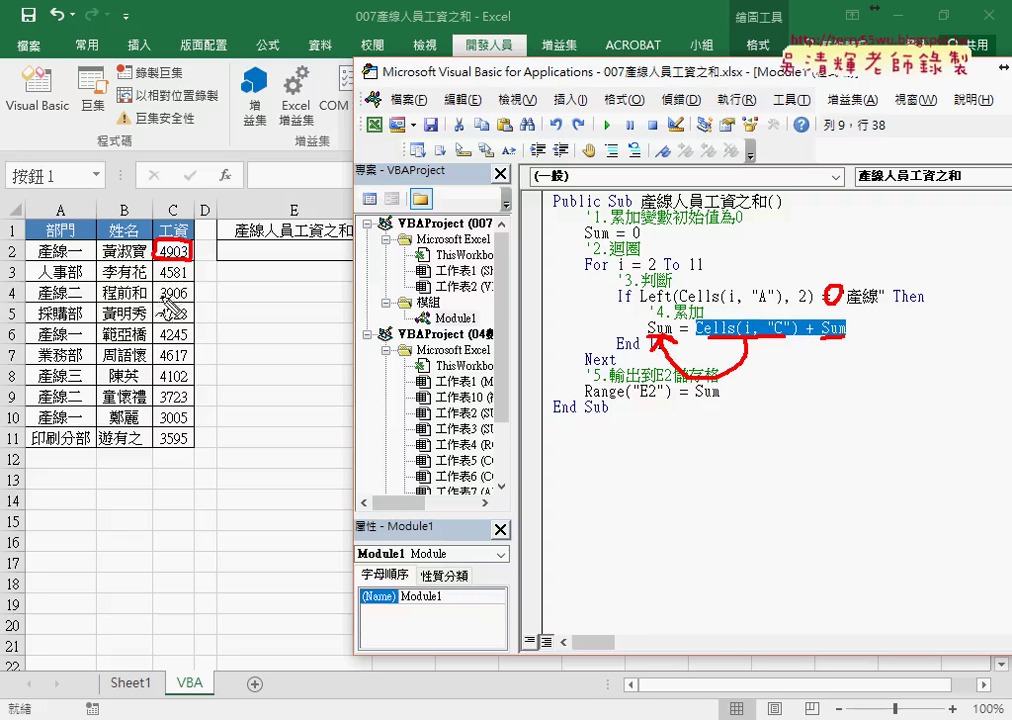
left_click_drag(156, 283, 191, 305)
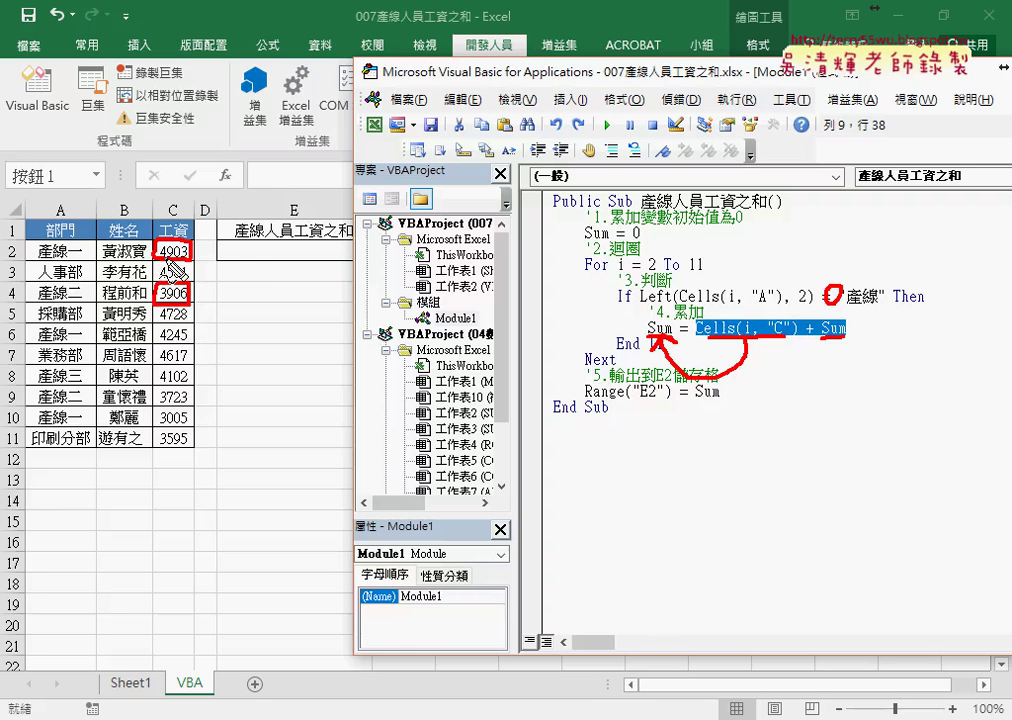
left_click_drag(822, 347, 847, 348)
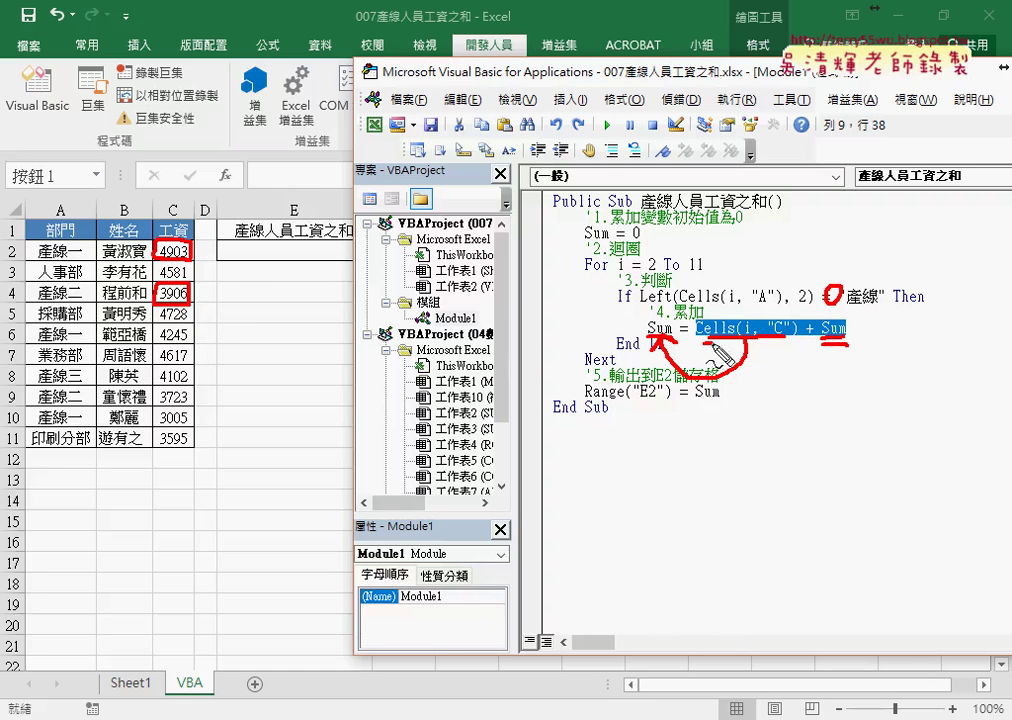
mouse_move(742, 338)
left_mouse_down()
mouse_move(660, 355)
mouse_move(672, 346)
left_mouse_up()
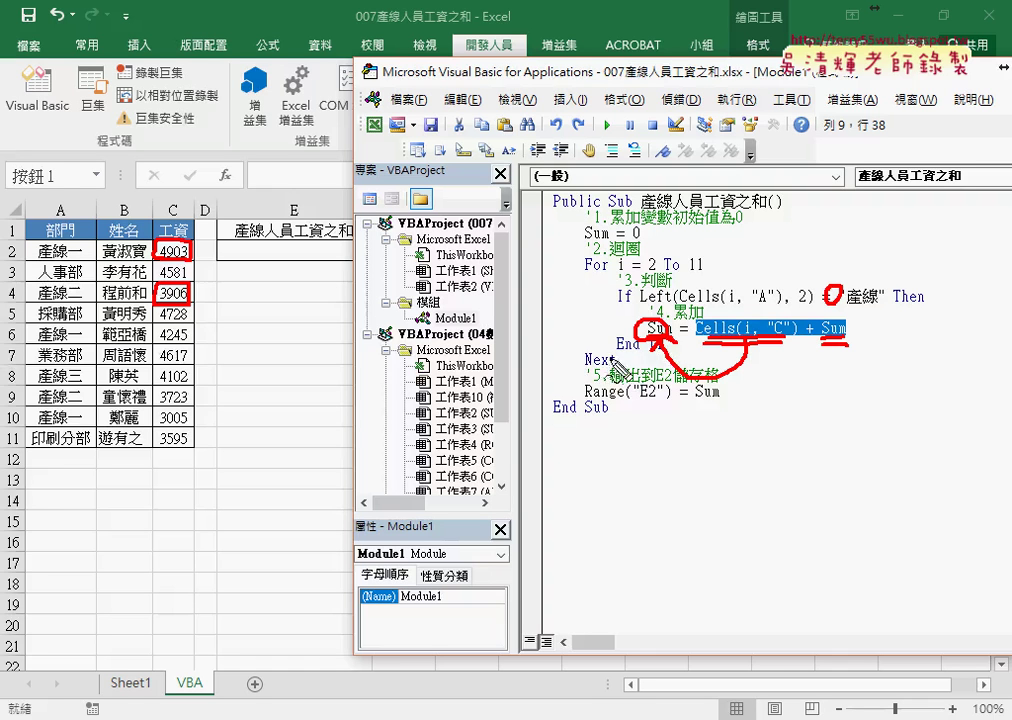
left_click_drag(586, 369, 612, 368)
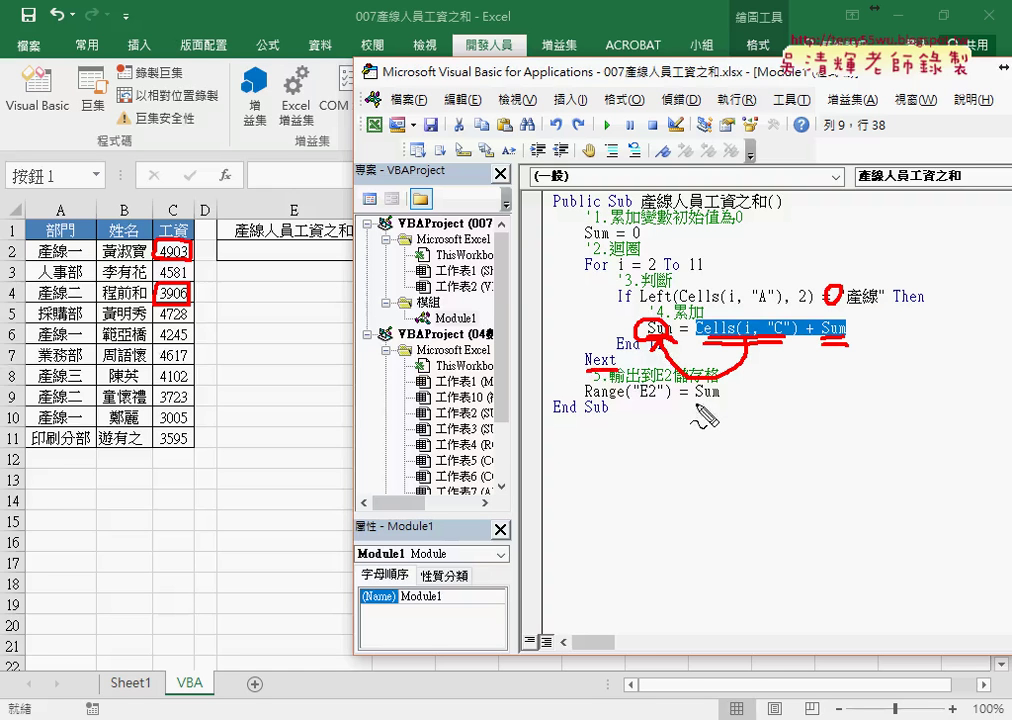
left_click_drag(694, 405, 718, 404)
left_click_drag(641, 405, 665, 405)
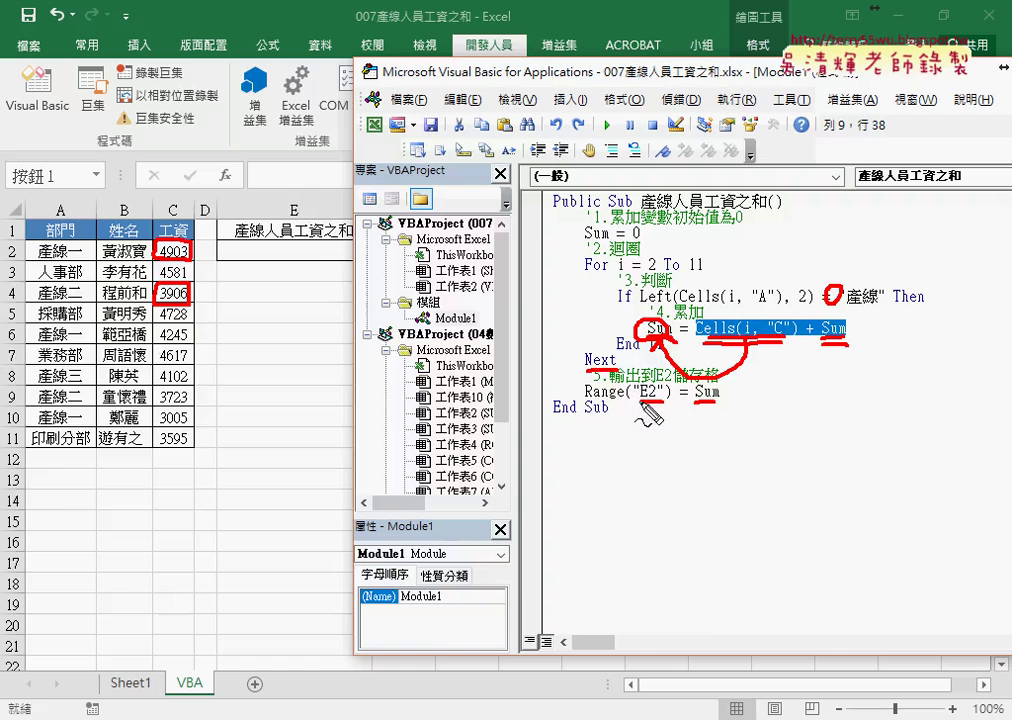
left_click_drag(312, 240, 300, 238)
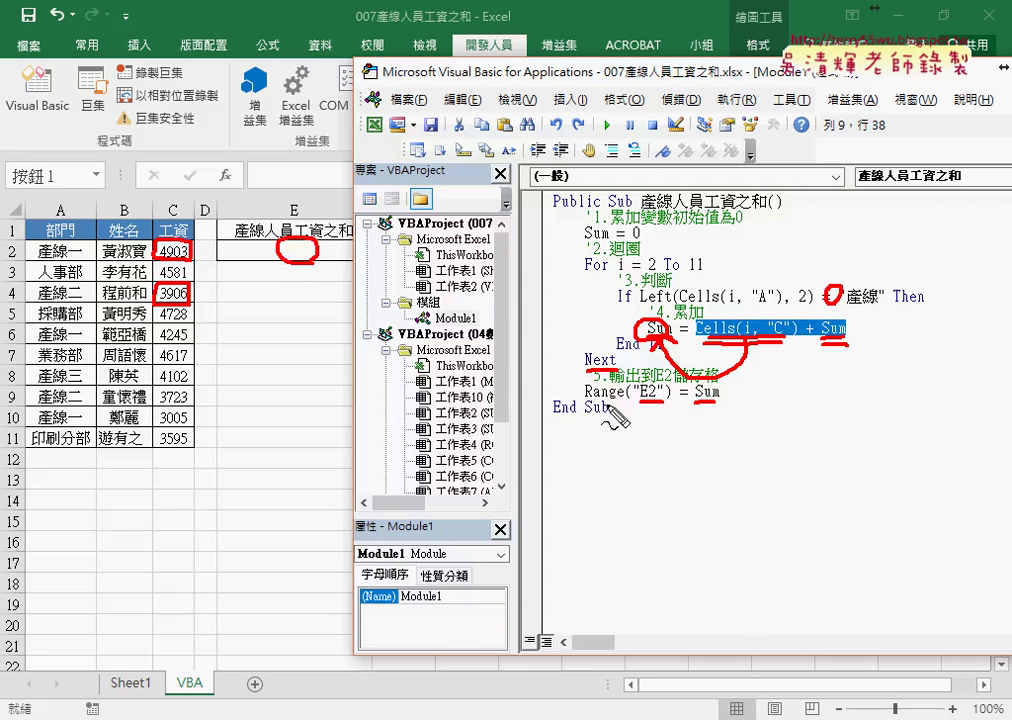
key("Escape")
Step: Step into the macro with F8 and through the first row's 產線 department check
left_click(645, 244)
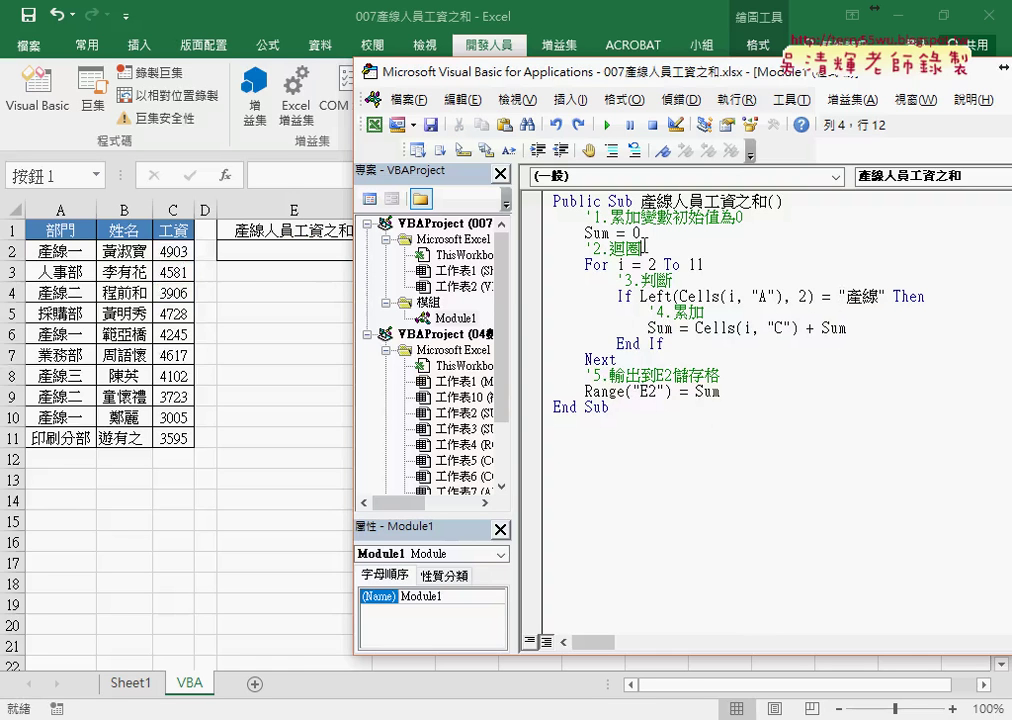
key("F8")
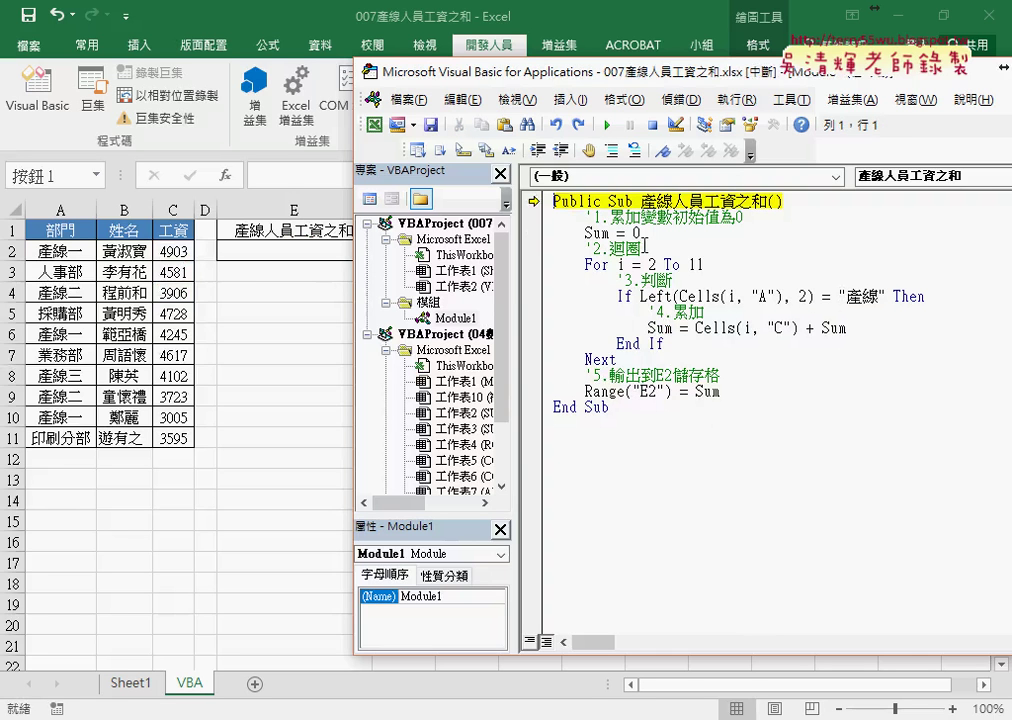
key("F8")
key("F8")
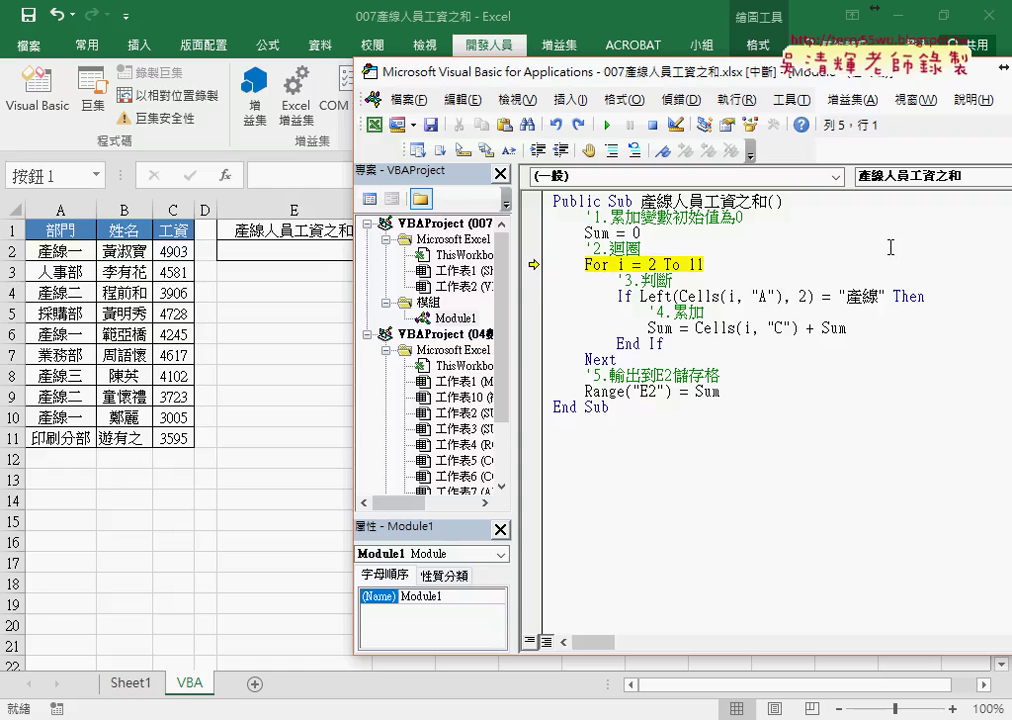
key("F8")
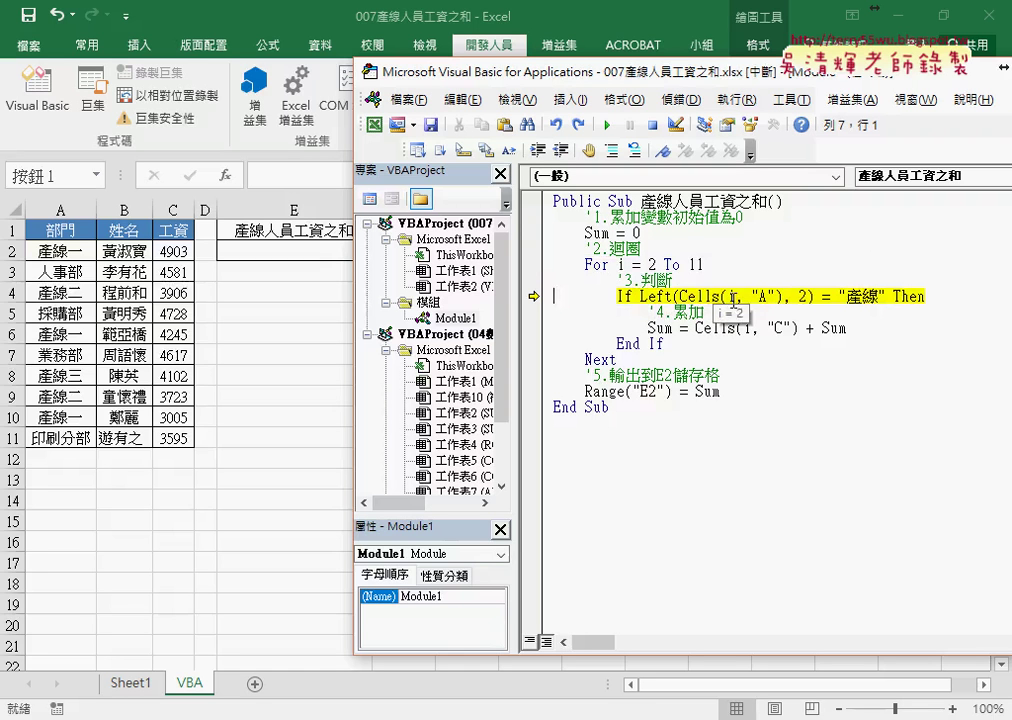
left_click(692, 297)
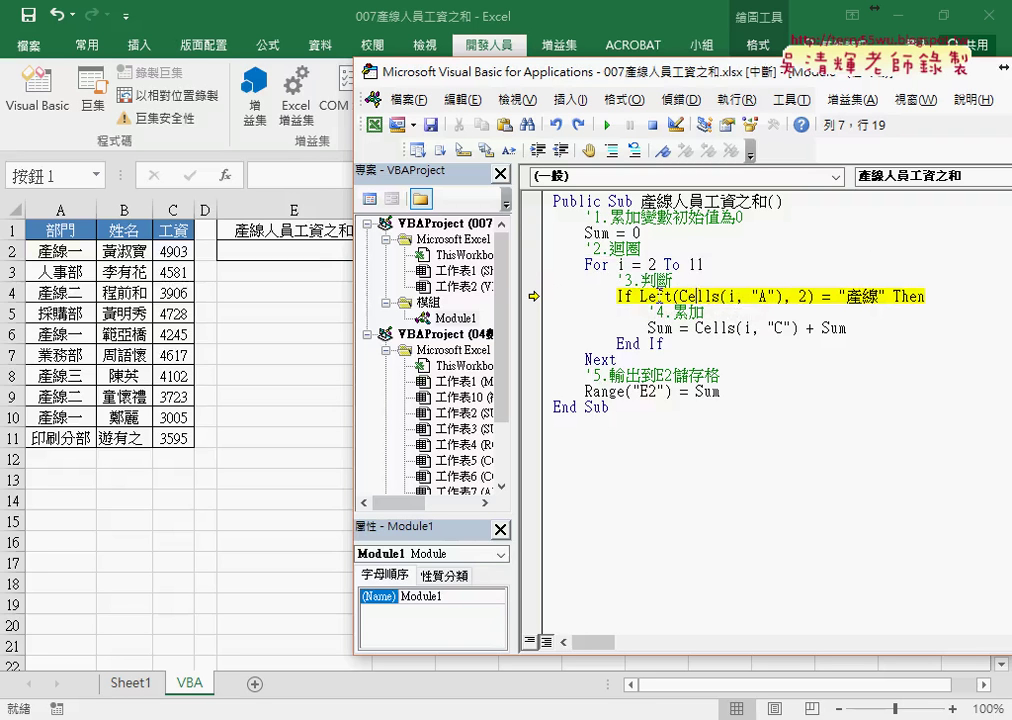
left_click(643, 297)
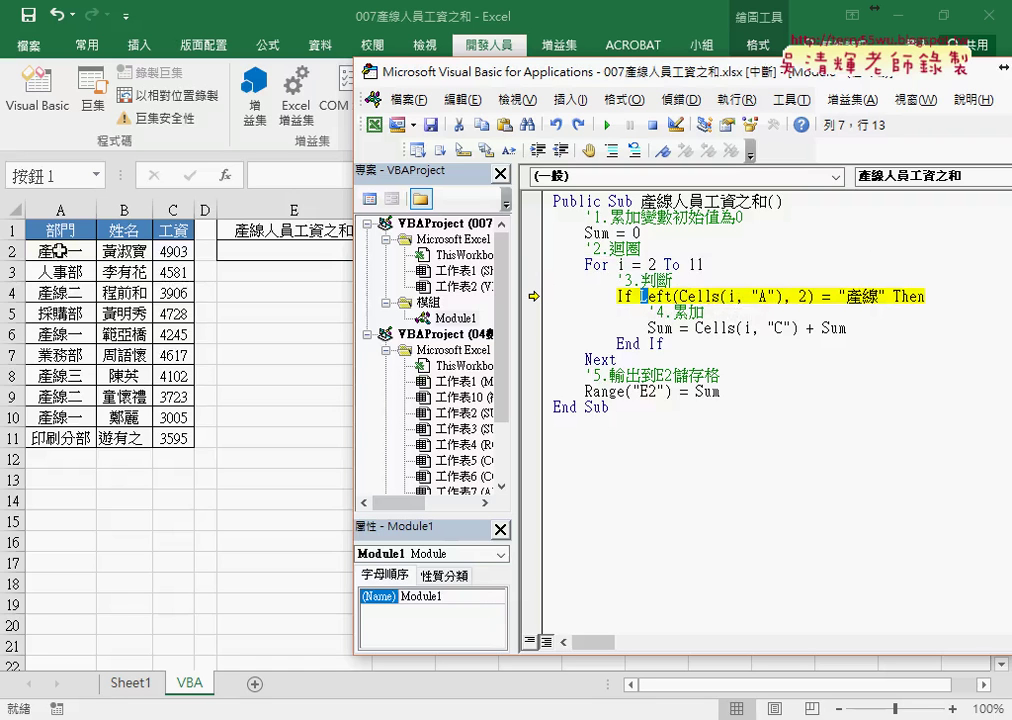
key("Right")
key("F8")
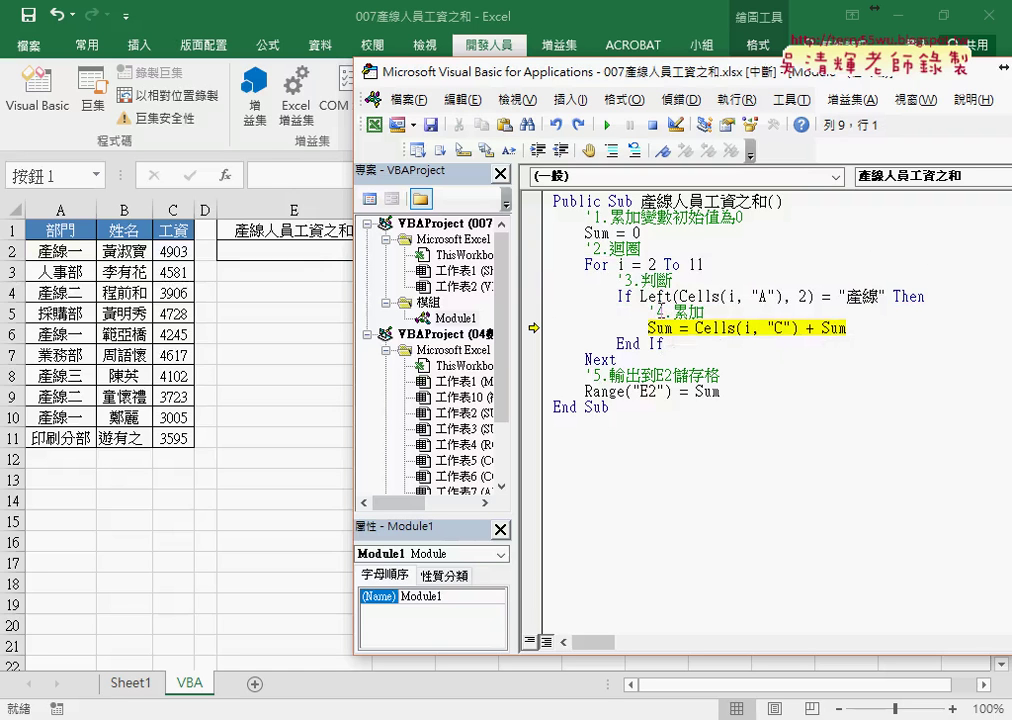
Step: Preview Cells(i, "C") + Sum, run the summing line so Sum is 4903, and advance to the next row
left_click(851, 328)
left_click_drag(851, 328, 696, 328)
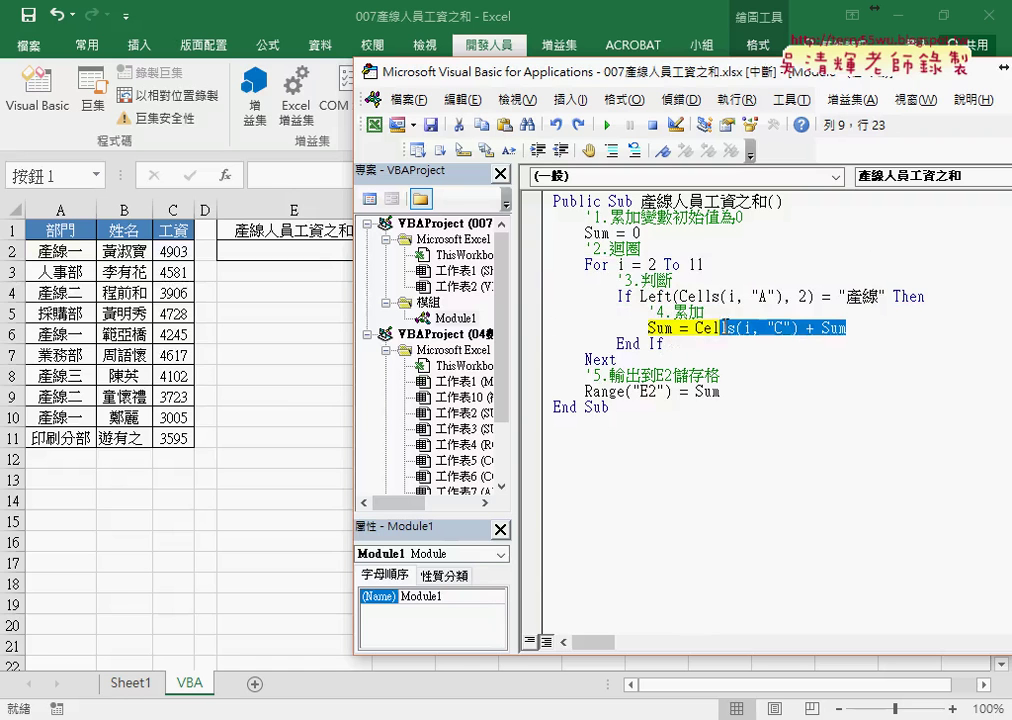
mouse_move(775, 328)
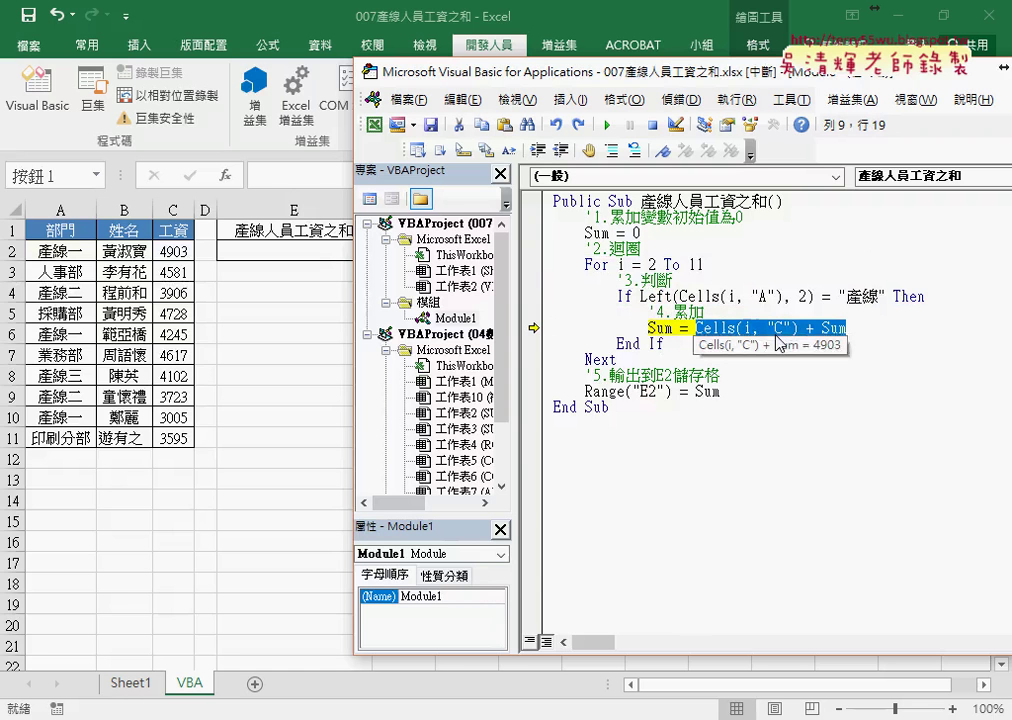
key("F8")
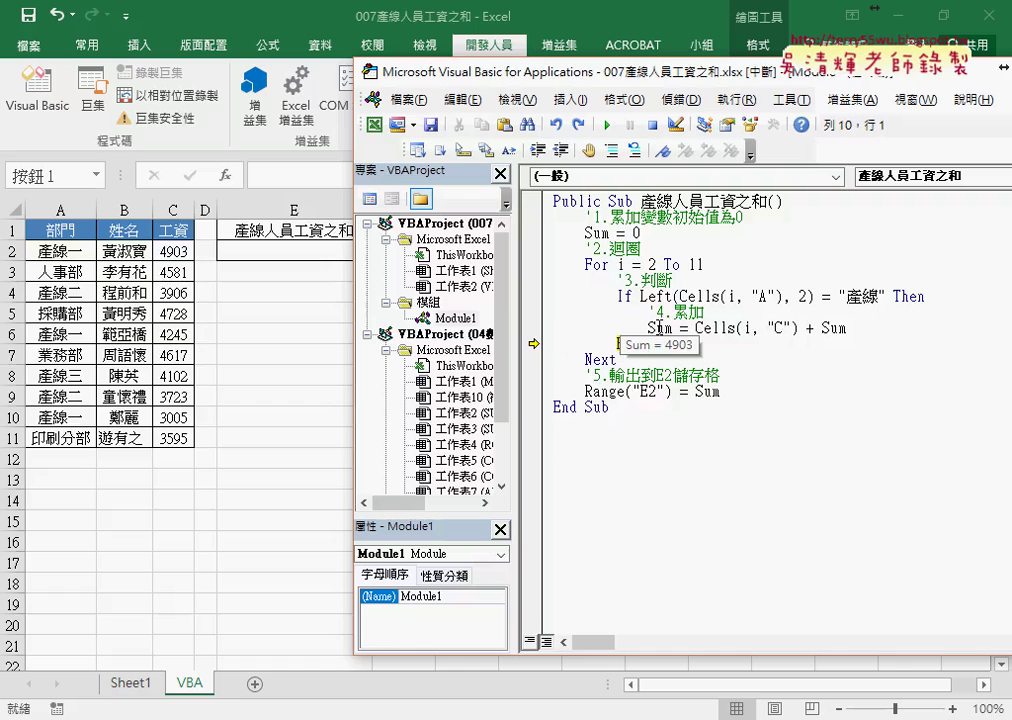
key("F8")
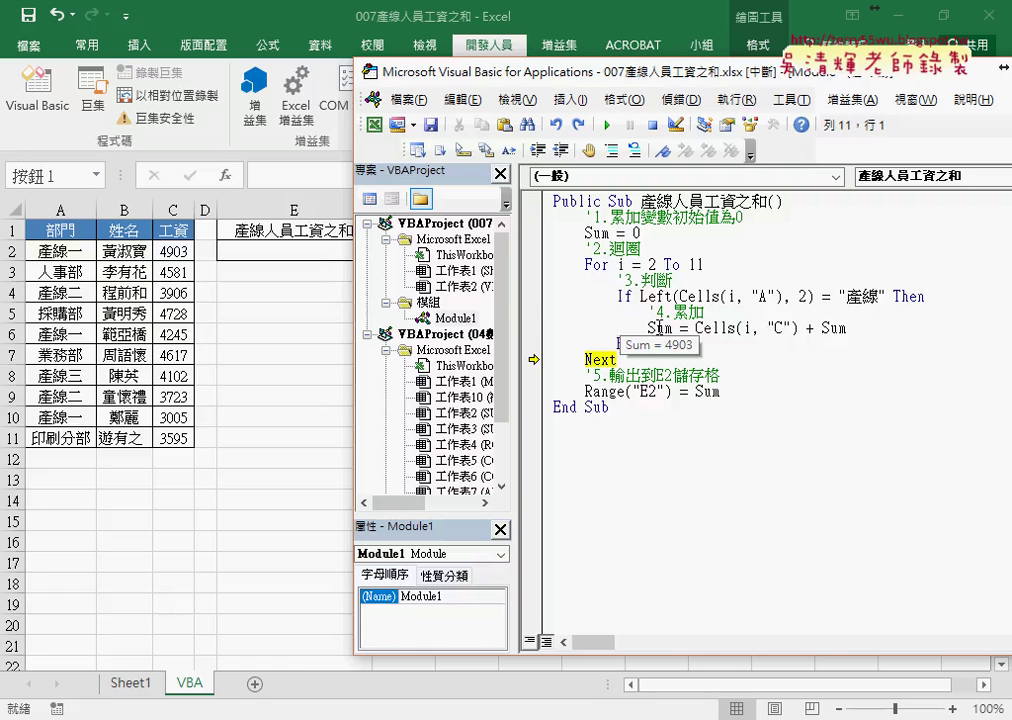
key("F8")
key("F8")
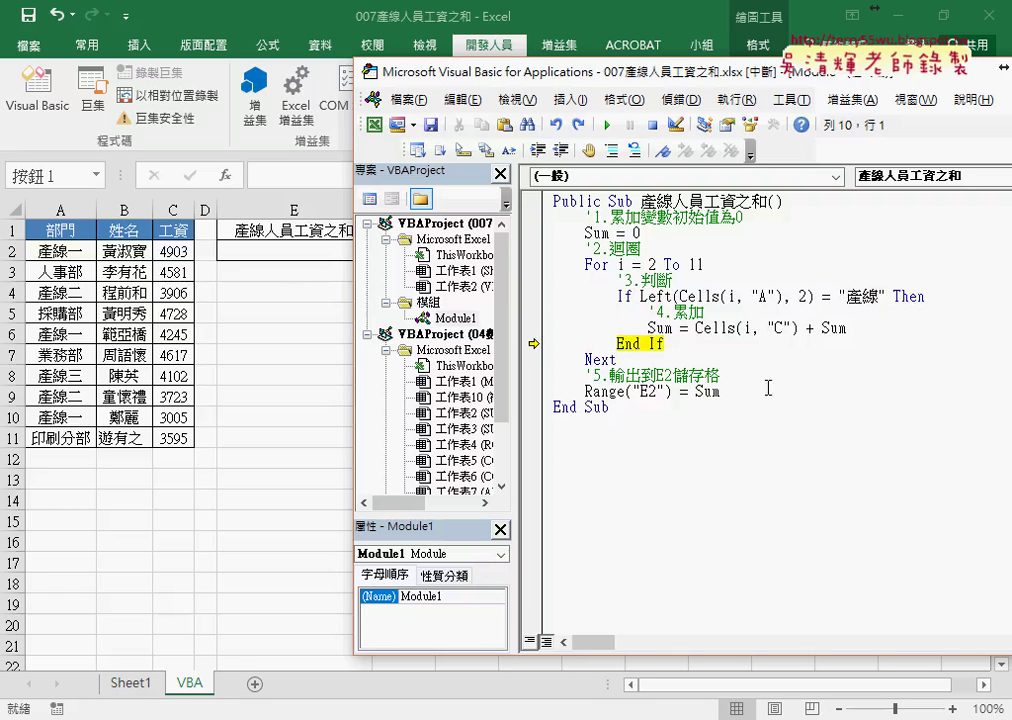
key("F8")
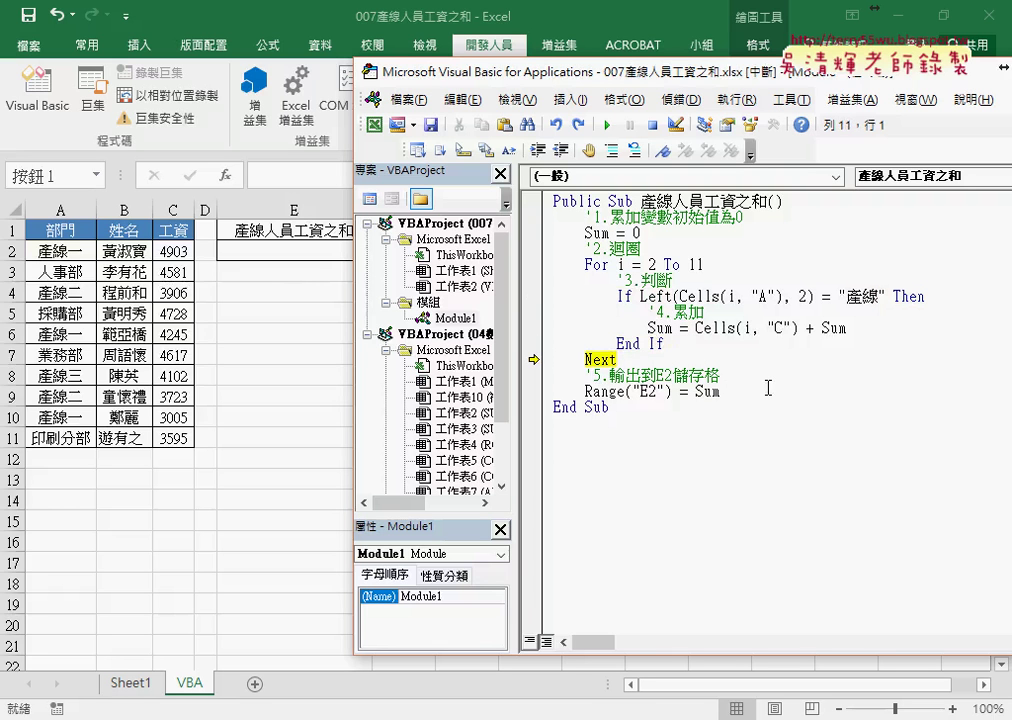
key("F8")
key("F8")
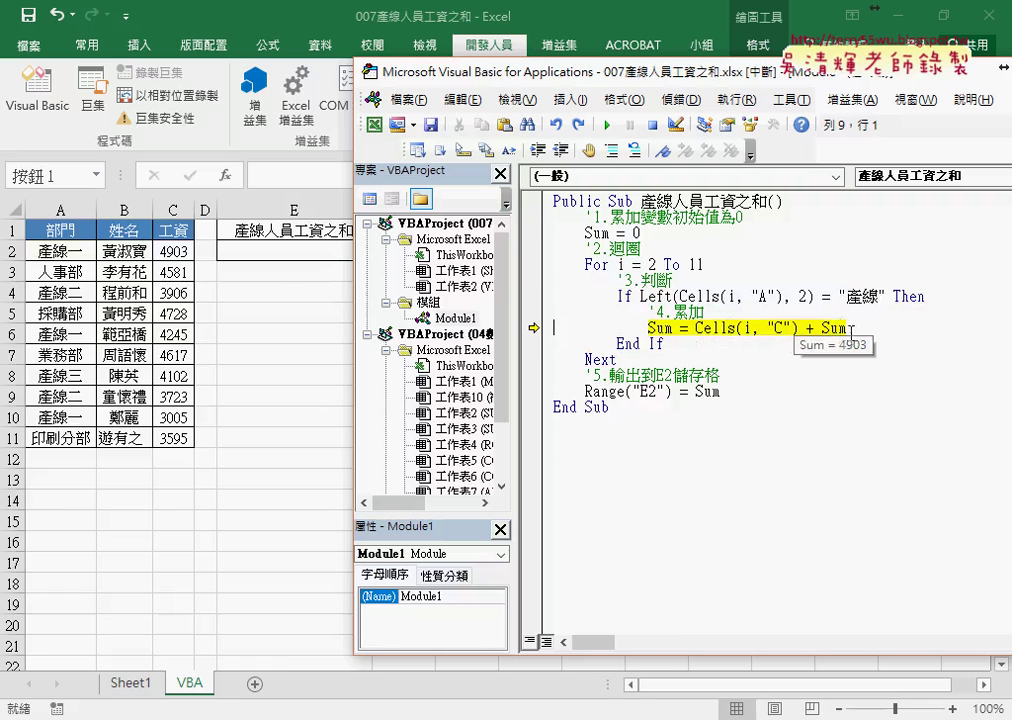
Step: Run the summing line for the next 產線 row and confirm Sum rises to 8809
left_click_drag(846, 328, 676, 332)
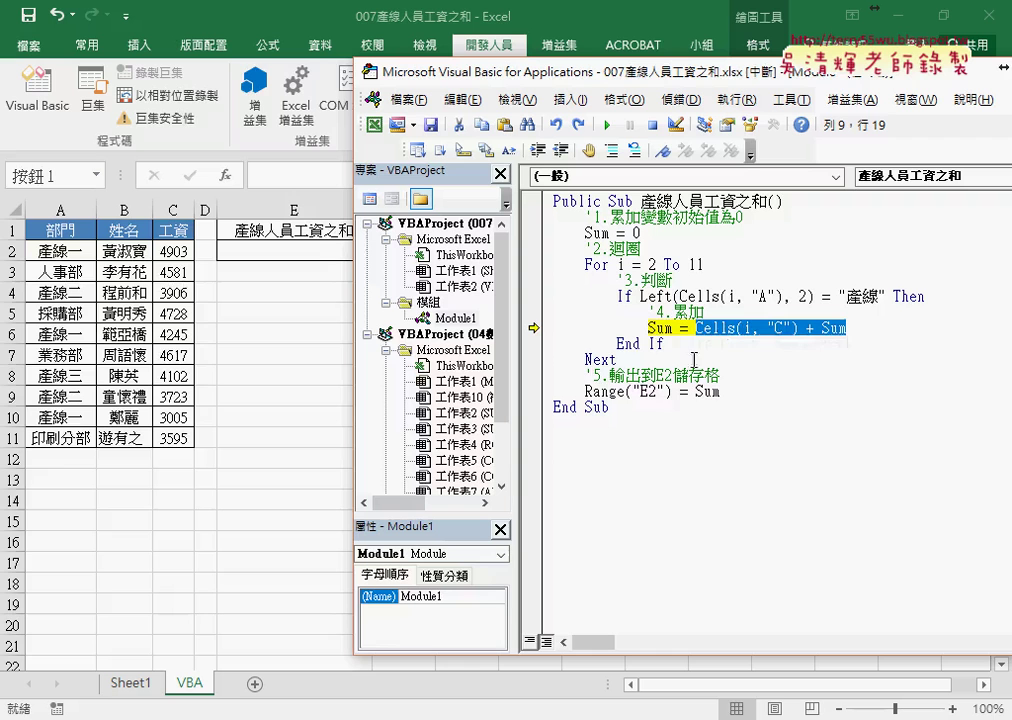
key("F8")
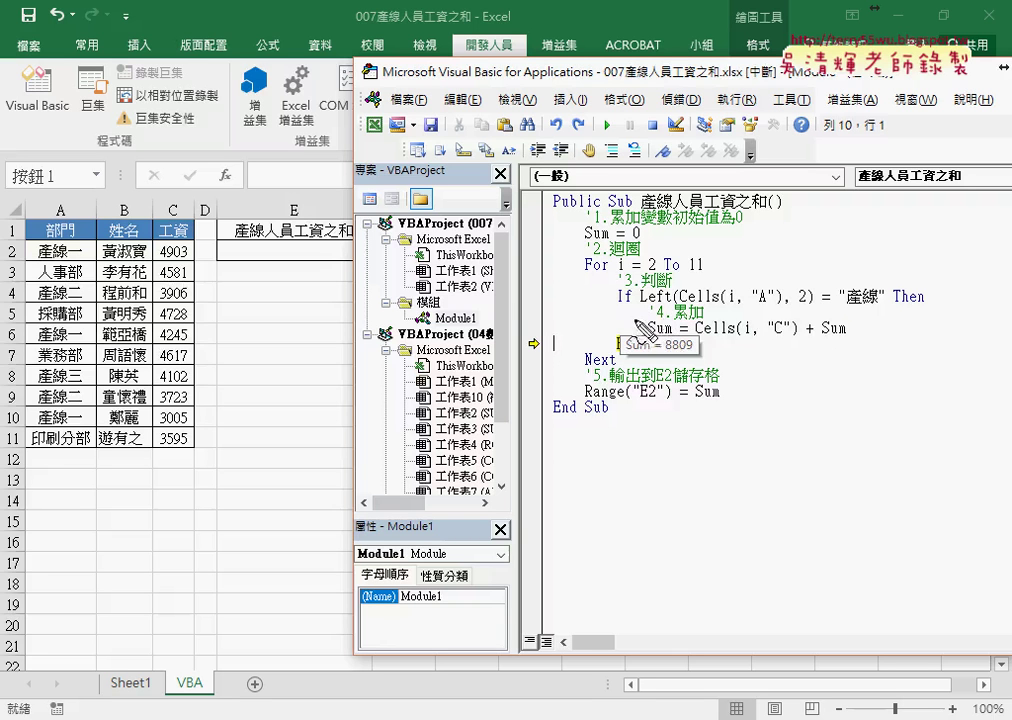
left_click_drag(690, 344, 856, 340)
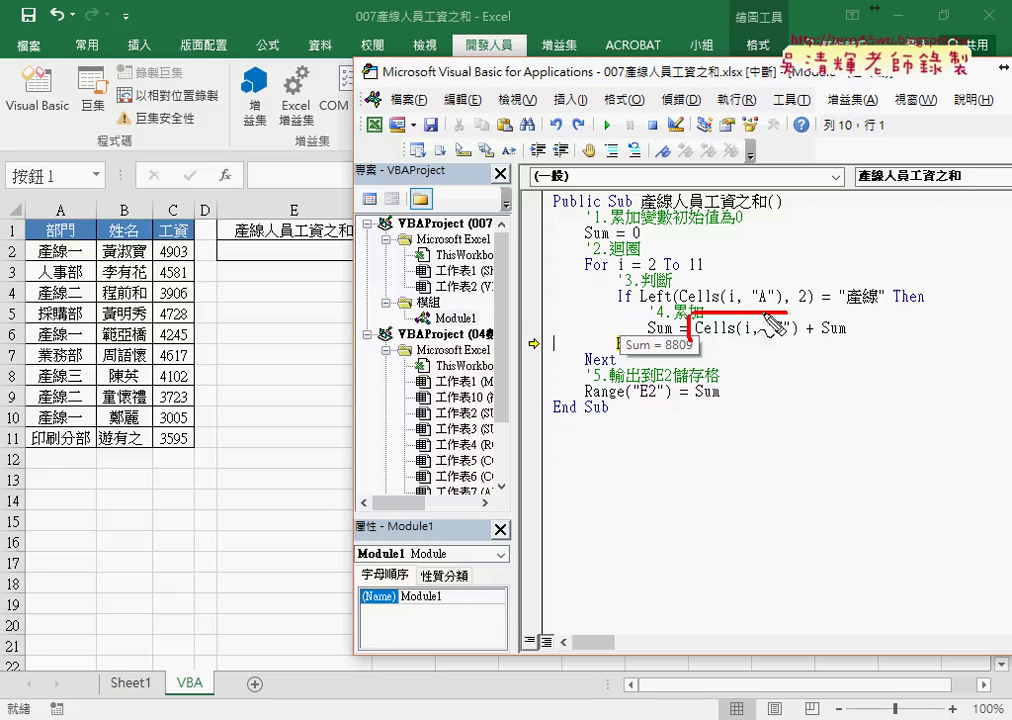
mouse_move(774, 345)
left_mouse_down()
mouse_move(681, 352)
mouse_move(698, 358)
left_mouse_up()
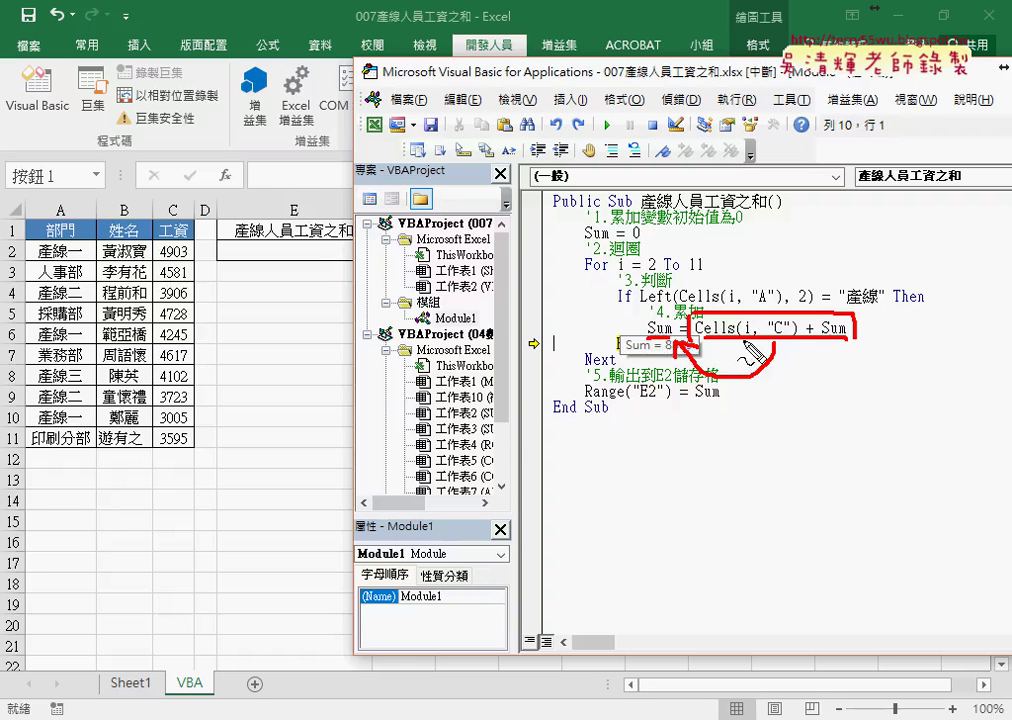
key("Escape")
Step: Step through the remaining rows until Sum reaches 23884 and the loop ends
key("F8")
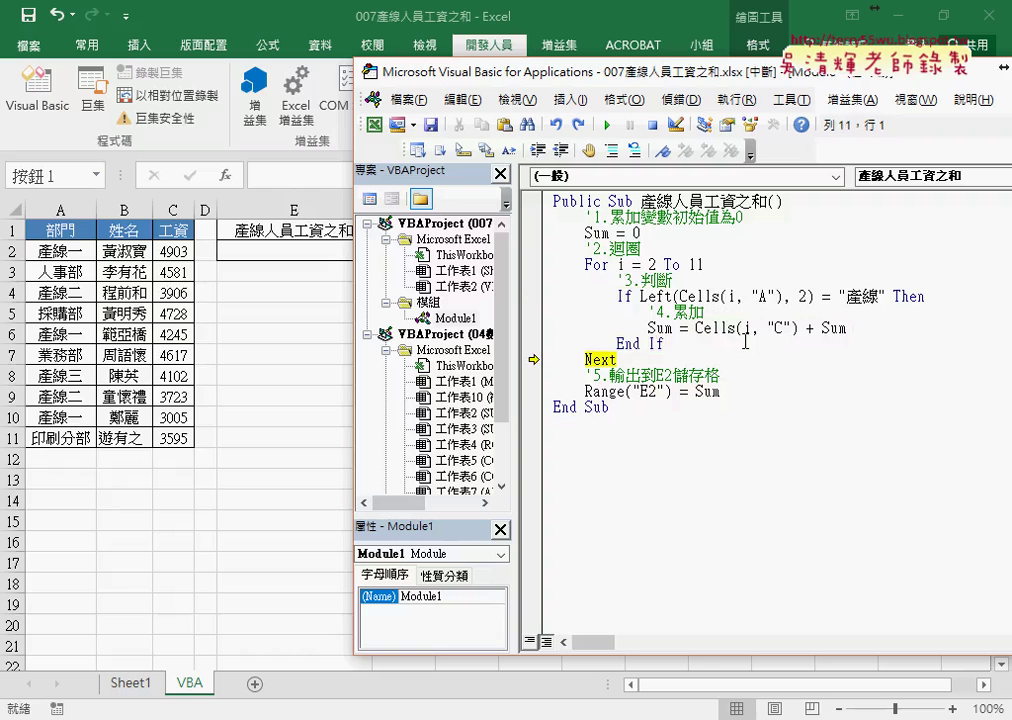
key("F8")
key("F8")
key("F8")
key("F8")
key("F8")
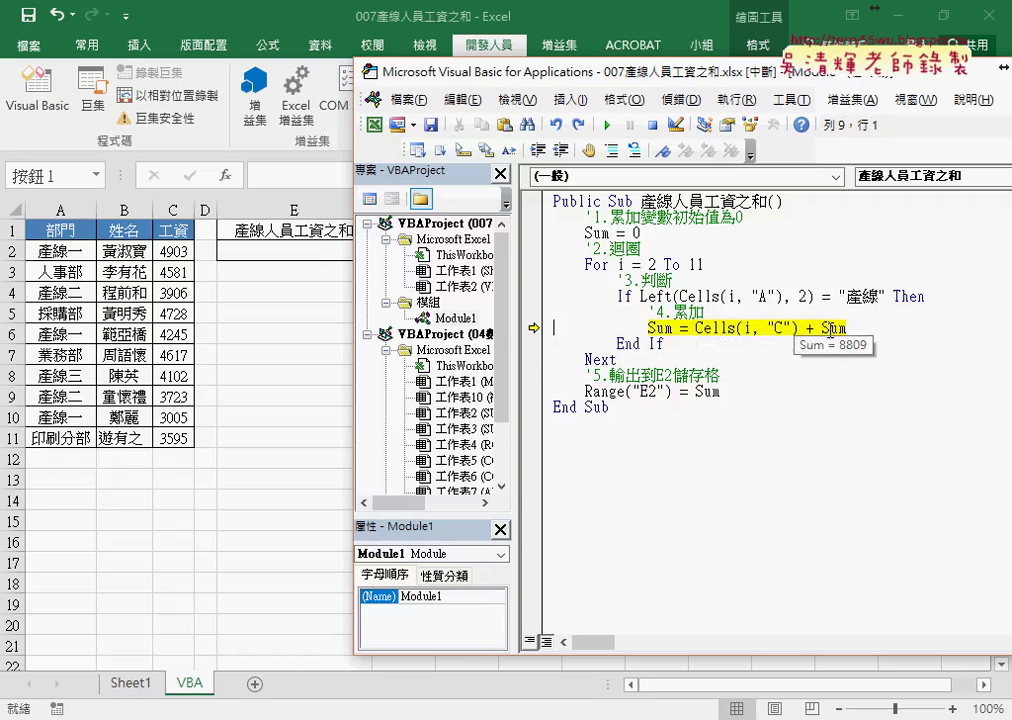
key("F8")
key("F8")
key("F8")
key("F8")
key("F8")
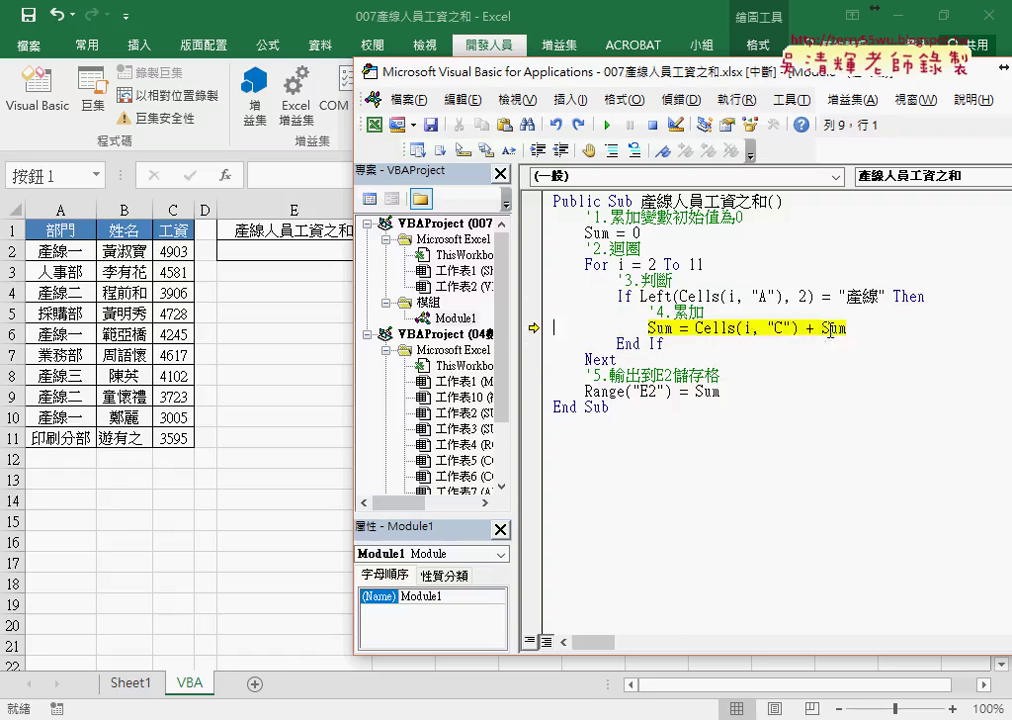
key("F8")
key("F8")
key("F8")
key("F8")
key("F8")
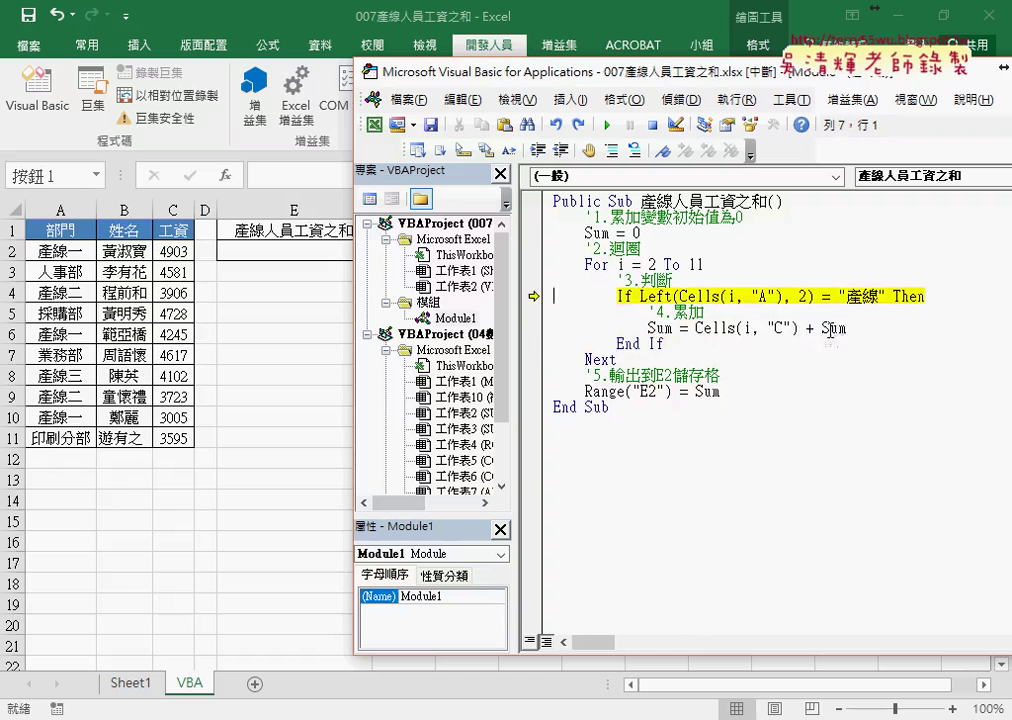
key("F8")
key("F8")
key("F8")
key("F8")
key("F8")
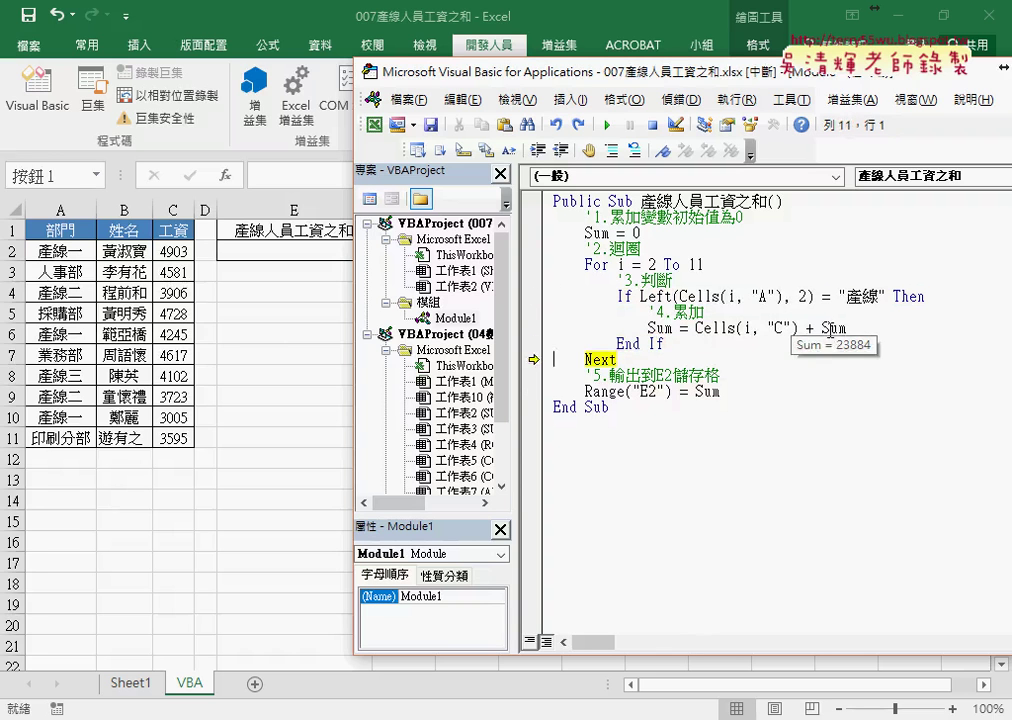
key("F8")
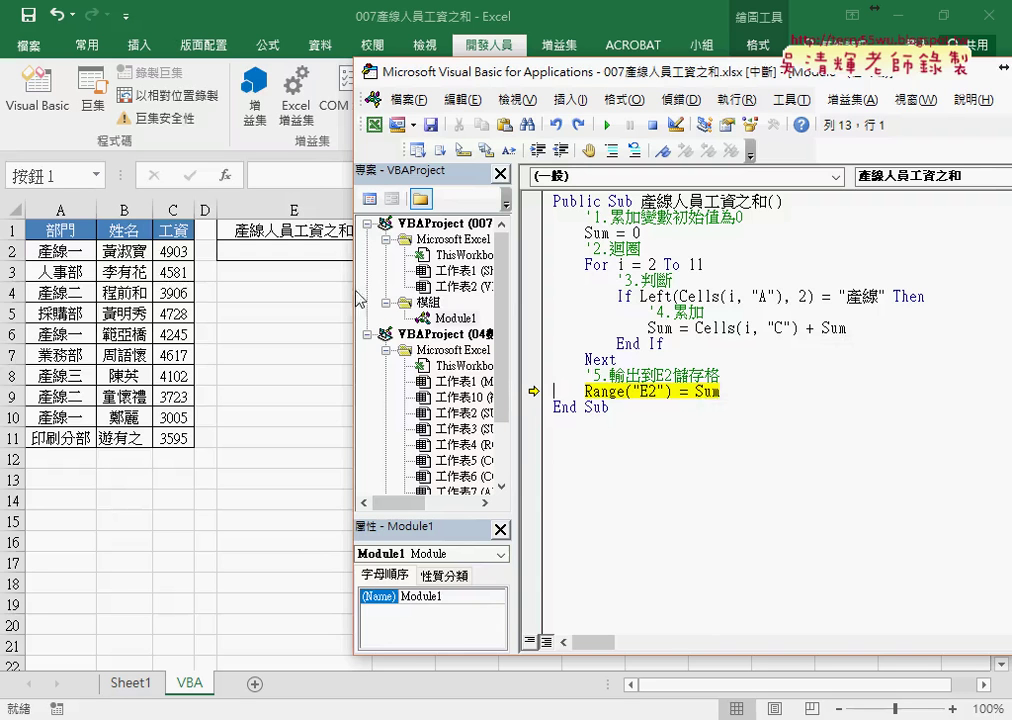
Step: Reveal the sheet, mark Range("E2") = Sum, and execute it so E2 shows 23884
left_click_drag(358, 298, 466, 292)
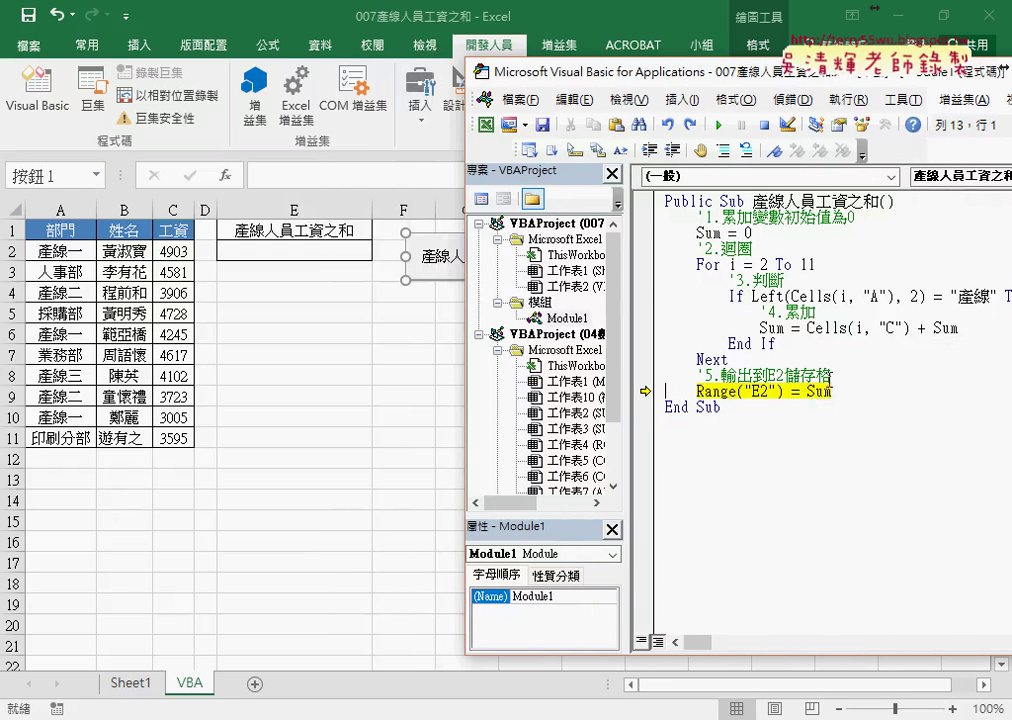
left_click(730, 391)
left_click_drag(826, 384, 827, 412)
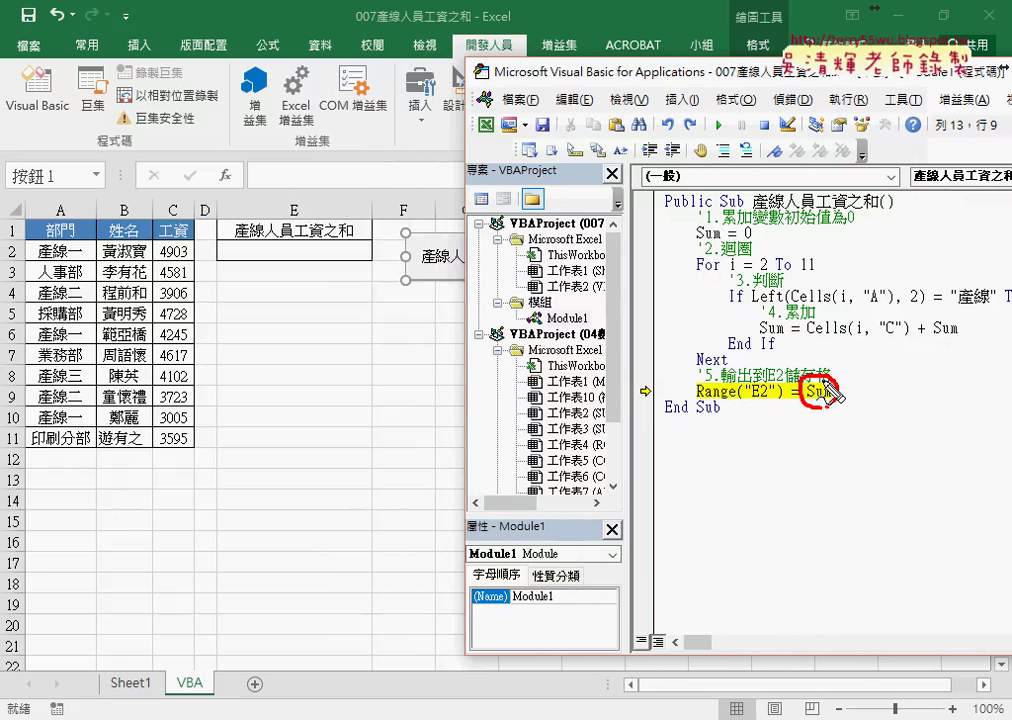
left_click_drag(697, 402, 830, 373)
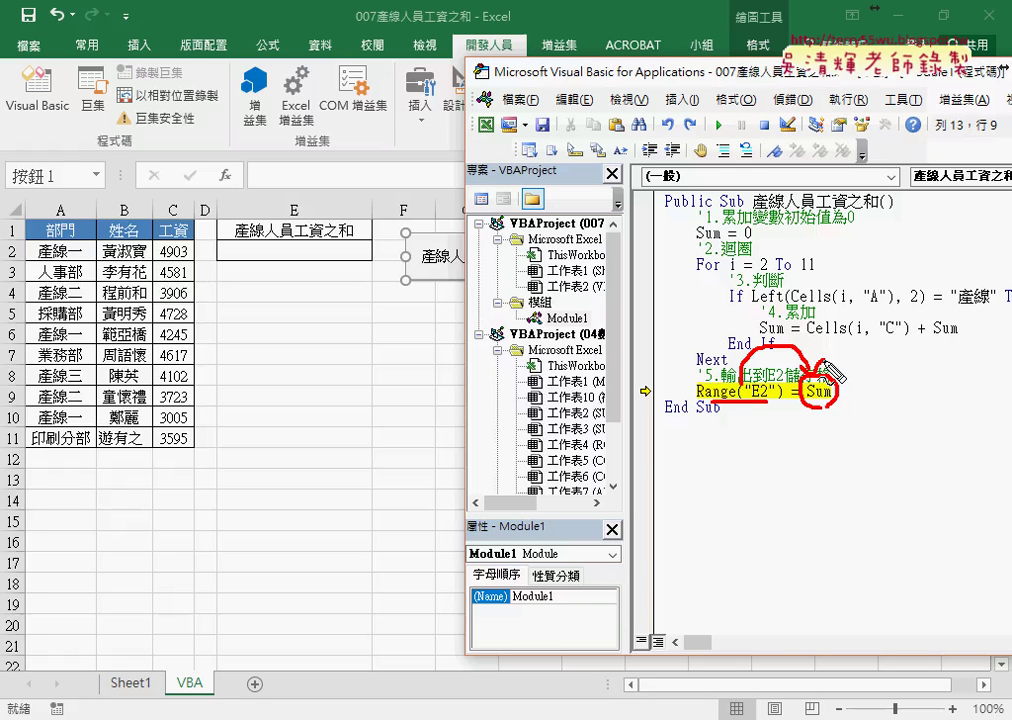
key("Escape")
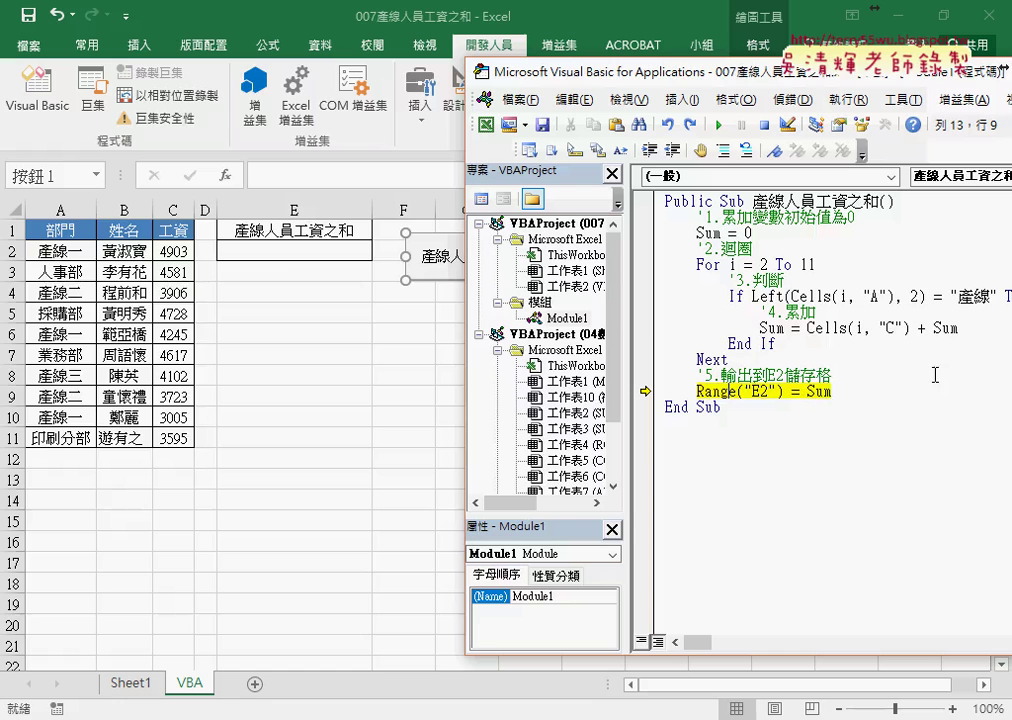
key("F8")
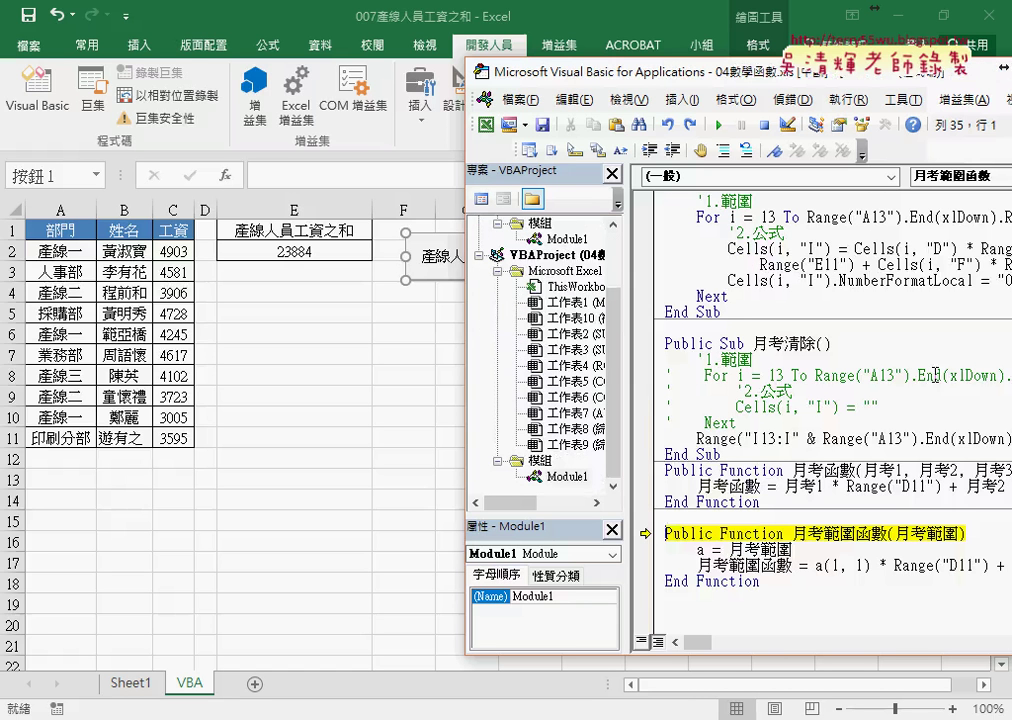